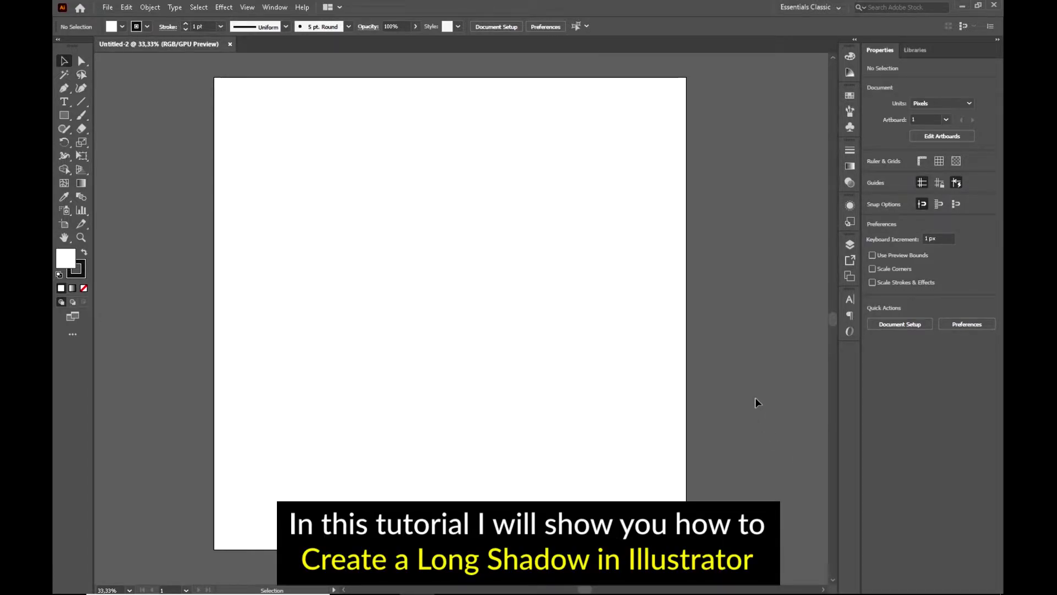
Place a new text object near the artboard centre and scale it up large.
left_click(64, 103)
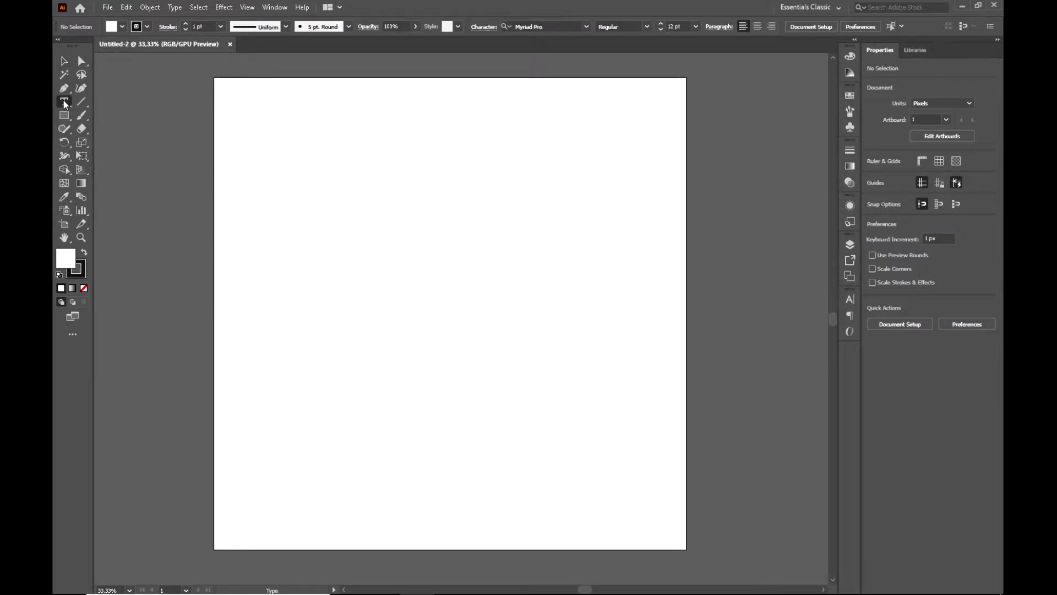
left_click(414, 252)
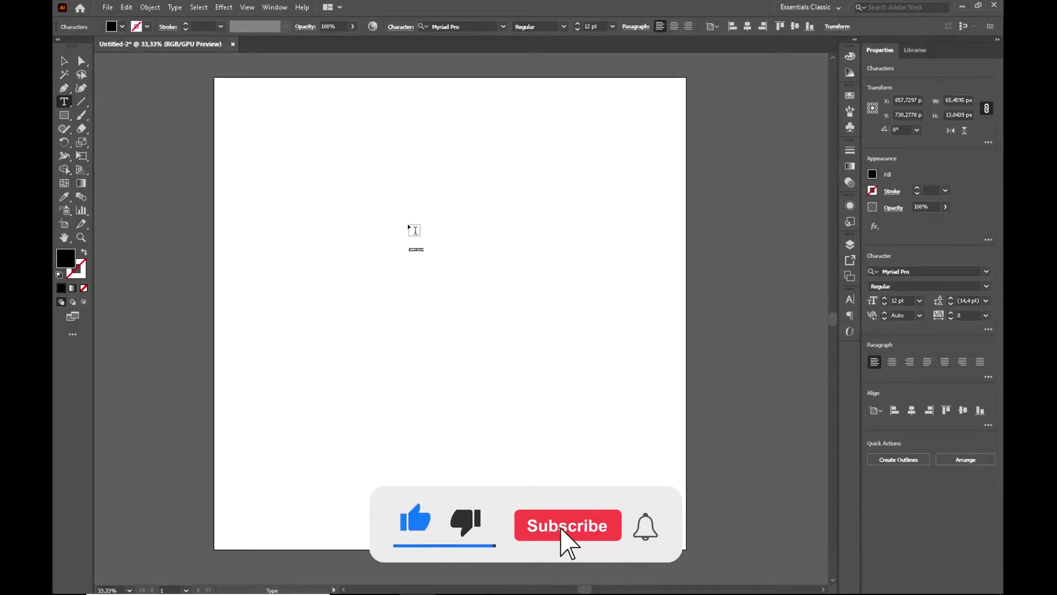
left_click(64, 61)
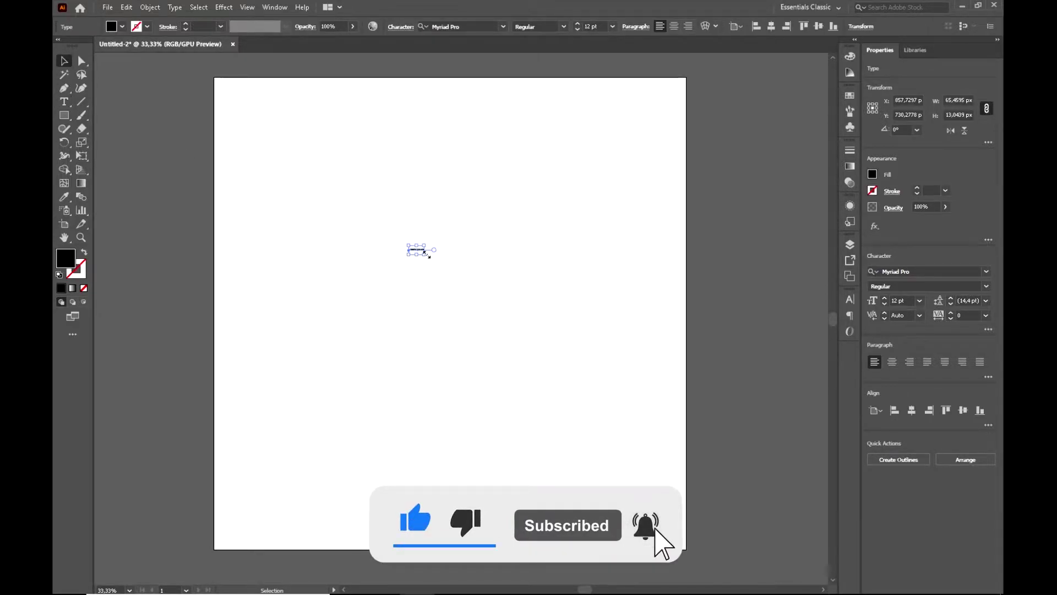
left_click_drag(431, 249, 650, 355)
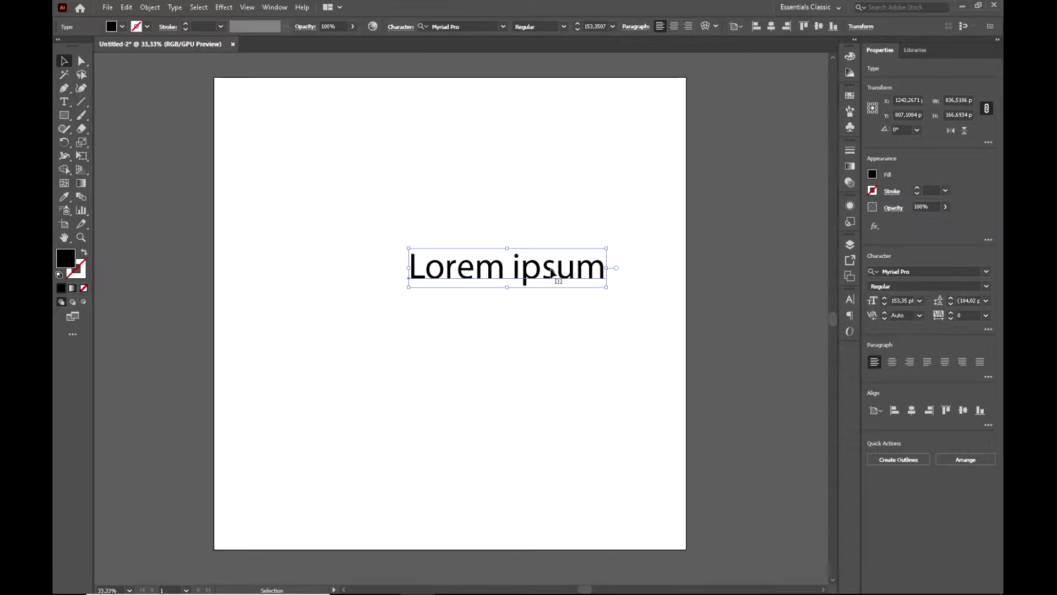
left_click_drag(589, 268, 538, 269)
mouse_move(450, 287)
left_mouse_down()
mouse_move(455, 308)
mouse_move(493, 273)
left_mouse_up()
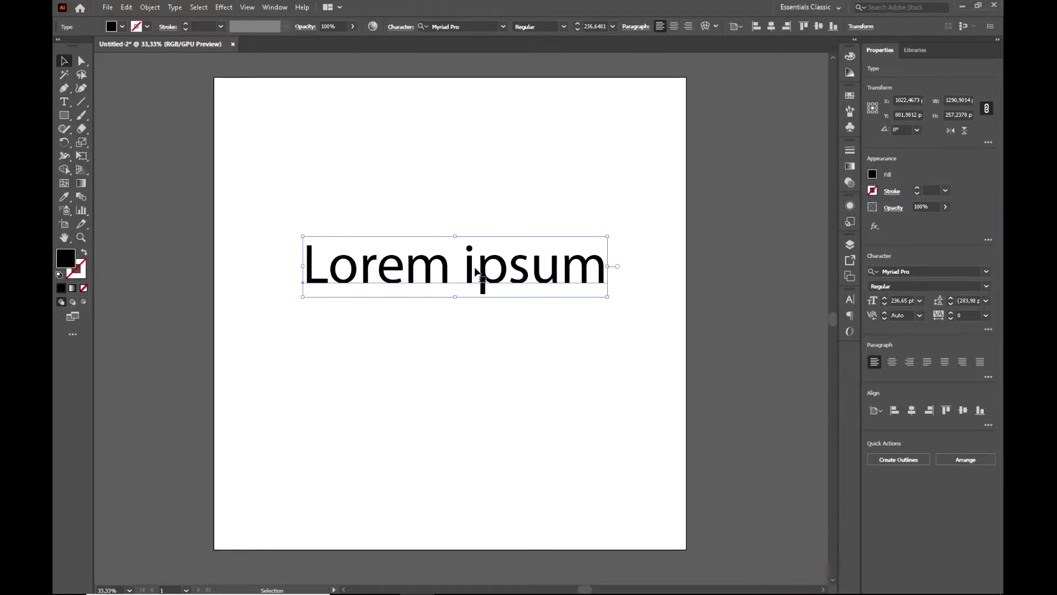
Replace the placeholder with 'WORK HARD' and 'DREAM BIG' on two lines.
double_click(469, 268)
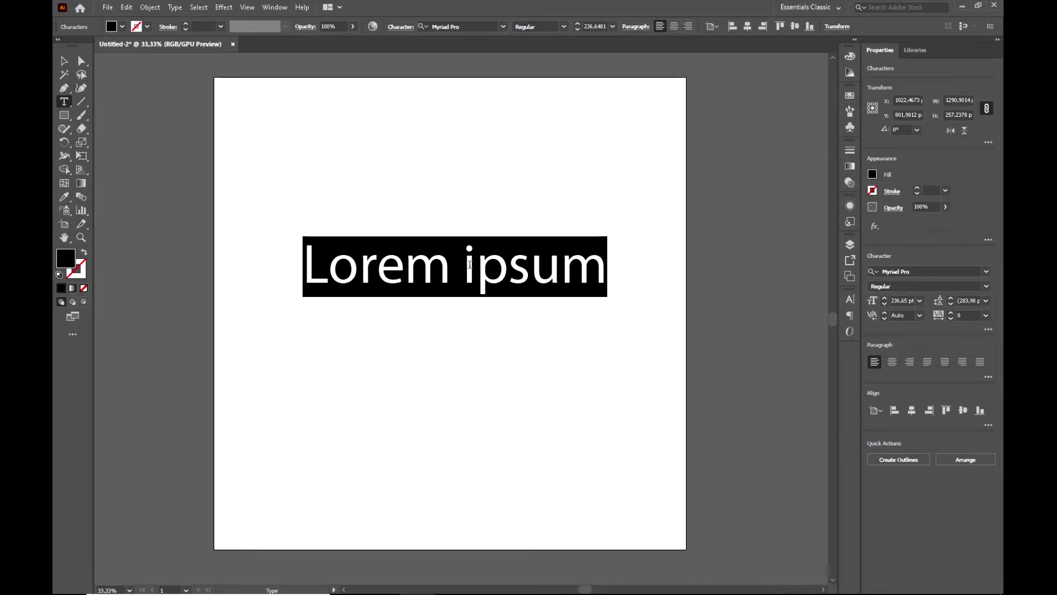
type("Wo")
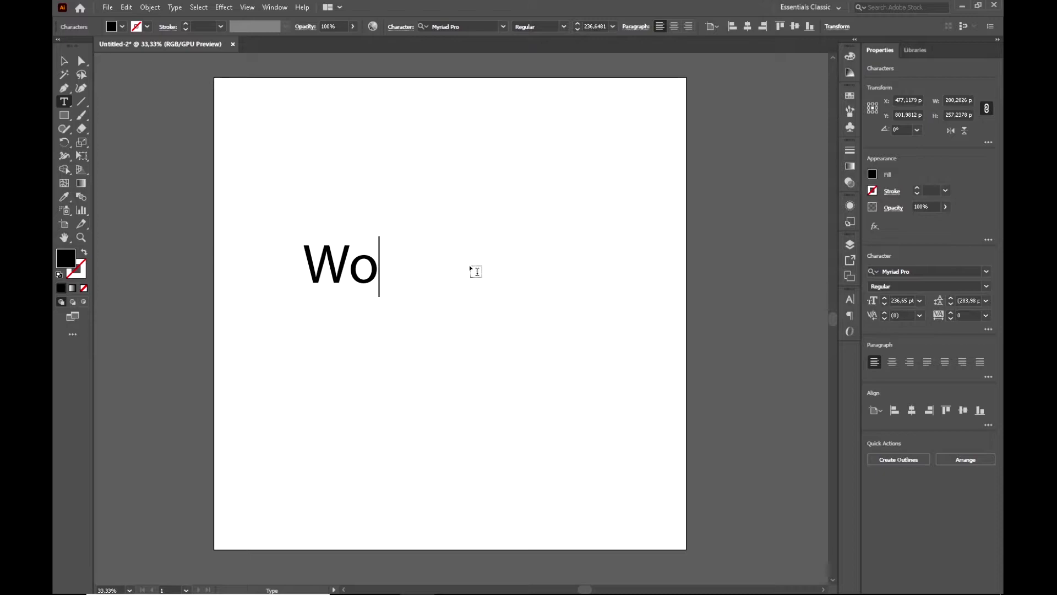
key("BackSpace")
type("OT")
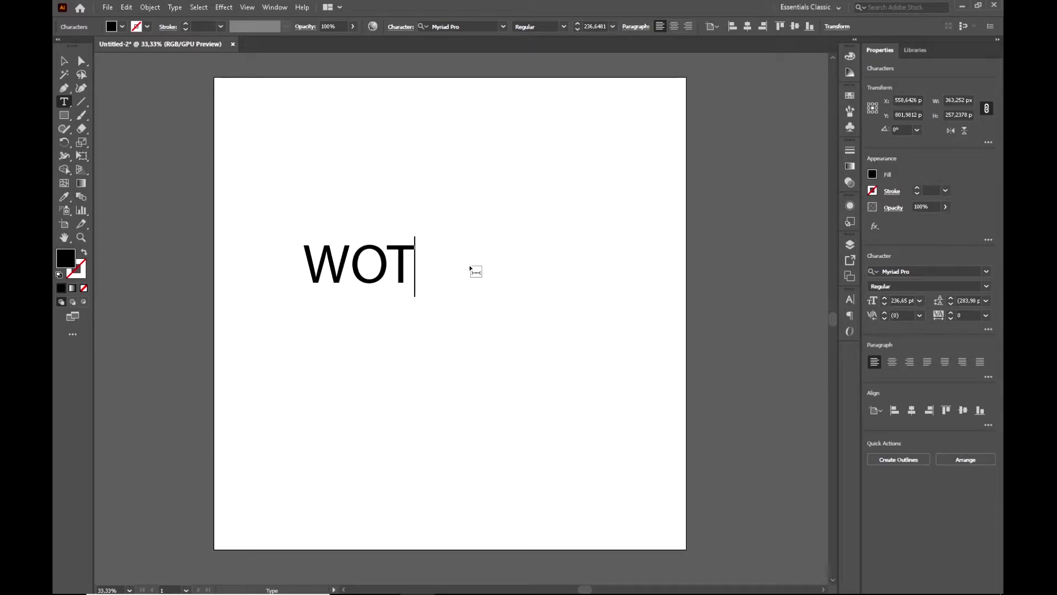
key("BackSpace")
type("RK ")
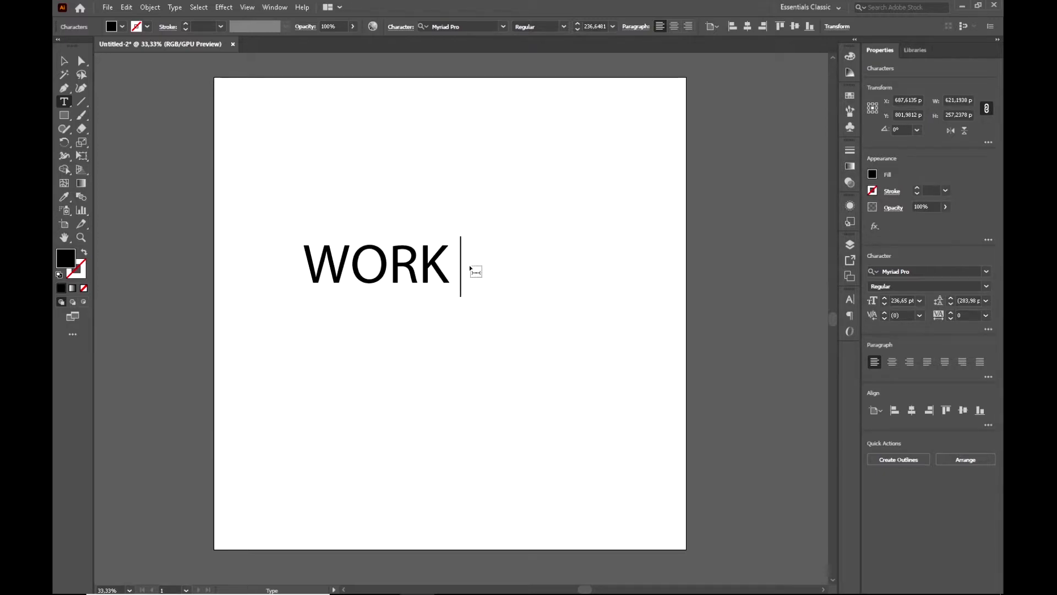
type("HAD")
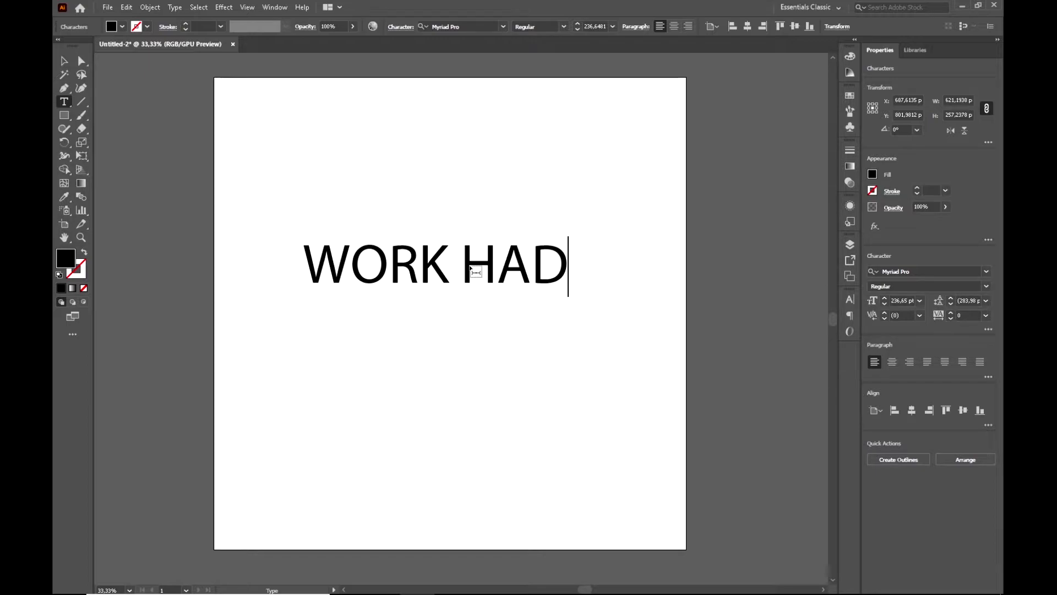
key("BackSpace")
type("RD")
key("Return")
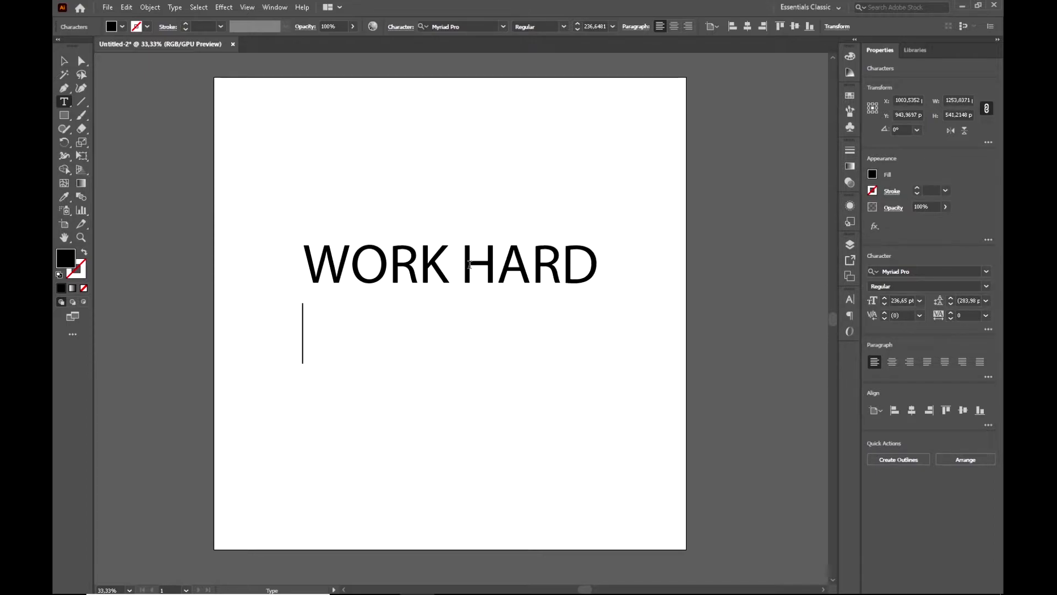
type("DR")
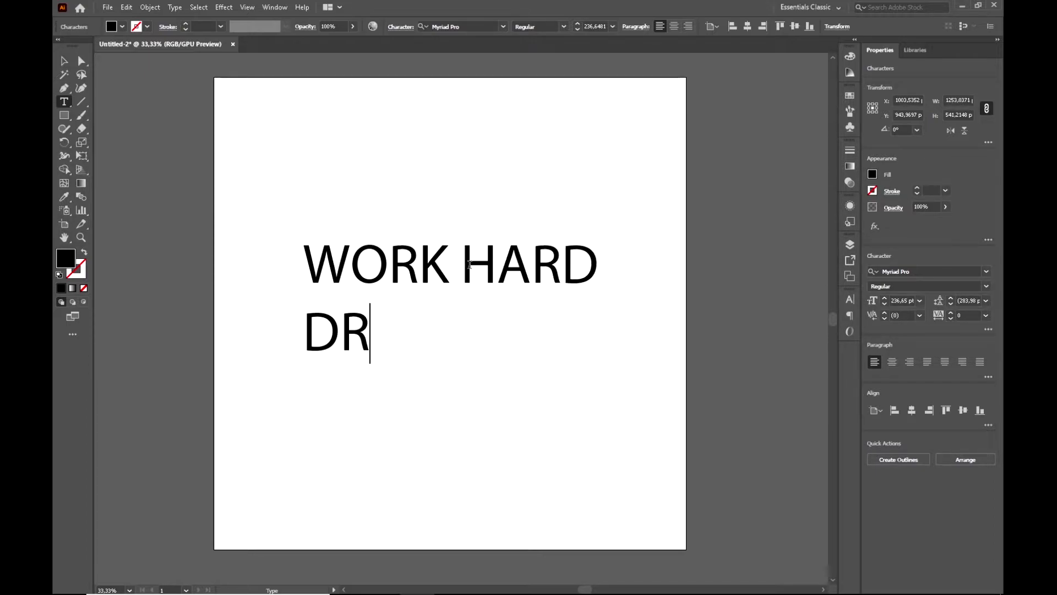
type("EAM BIG")
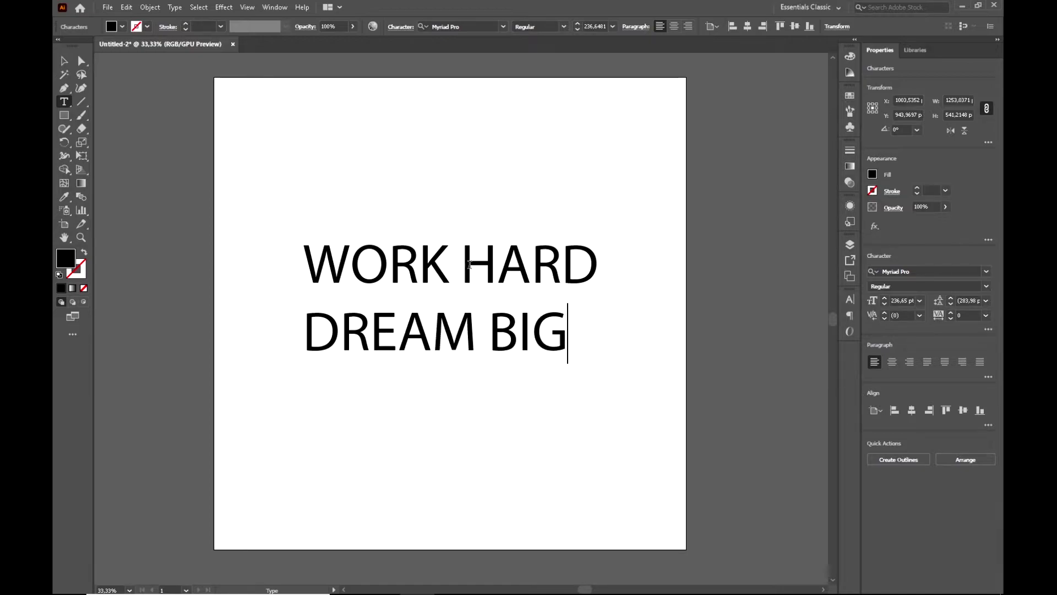
Centre-align the WORK HARD and DREAM BIG lines.
triple_click(482, 251)
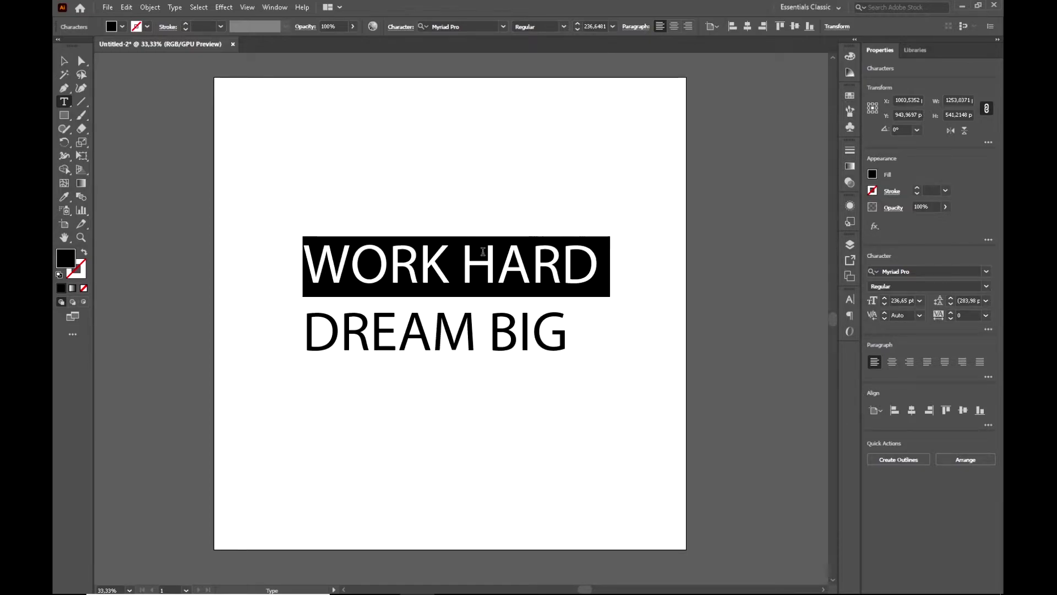
key("ctrl+a")
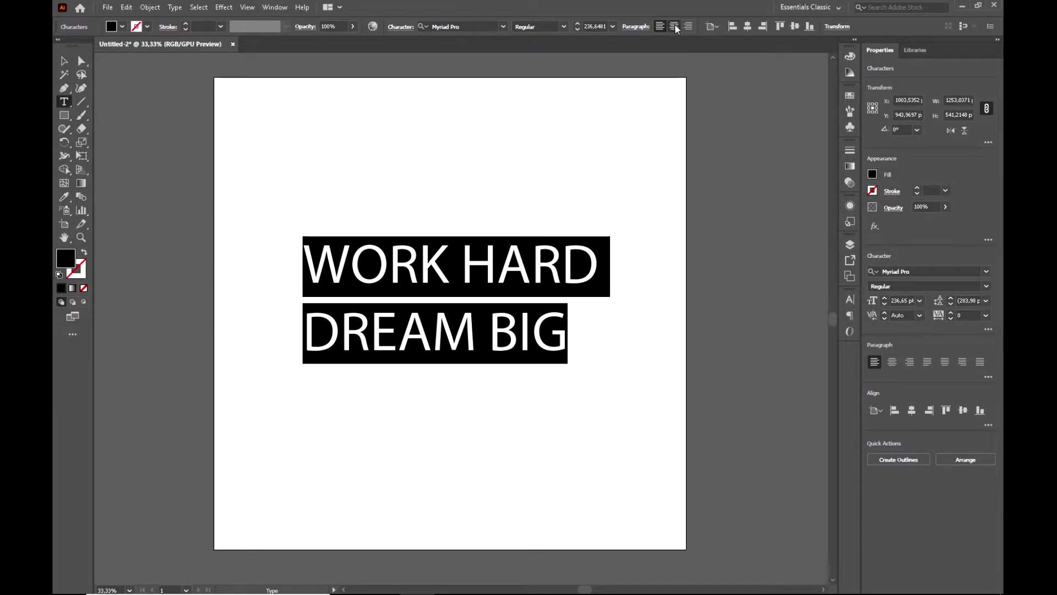
left_click(674, 26)
Centre the text block horizontally and vertically on the artboard, using CPU preview.
left_click(64, 60)
left_click_drag(382, 284, 487, 286)
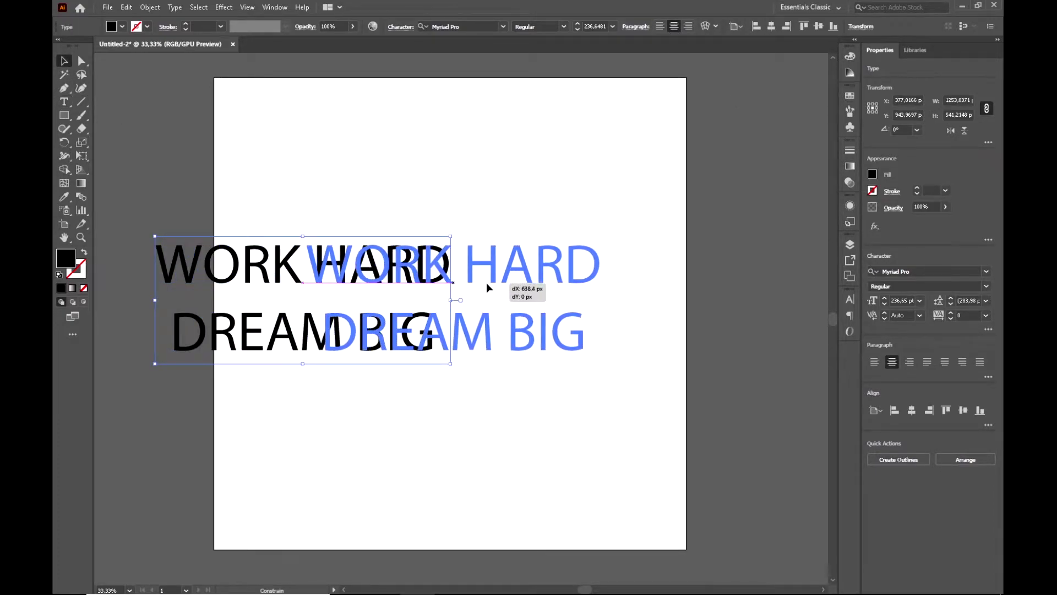
left_click(772, 27)
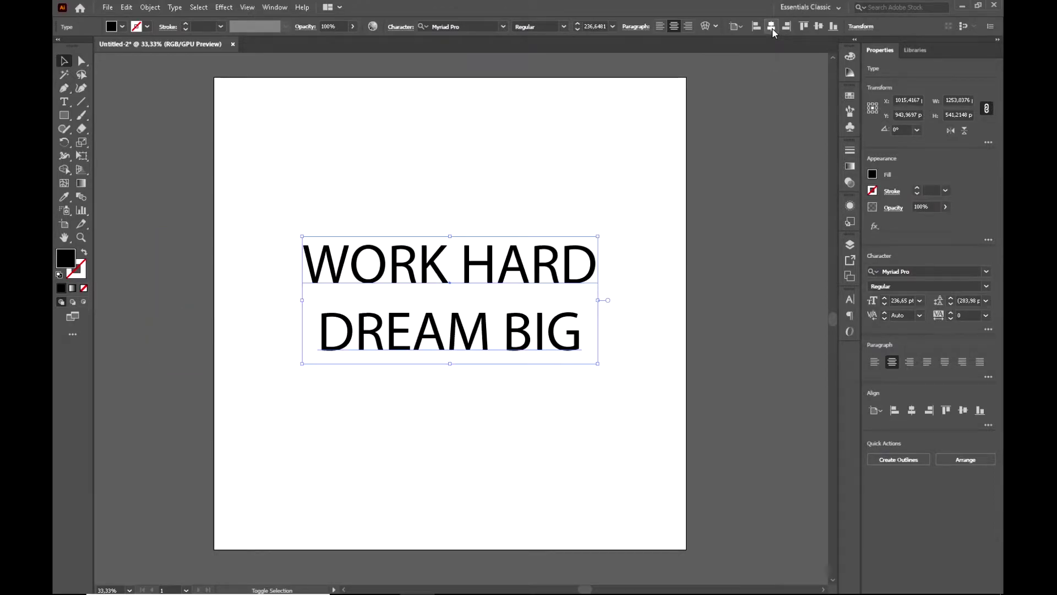
left_click(819, 27)
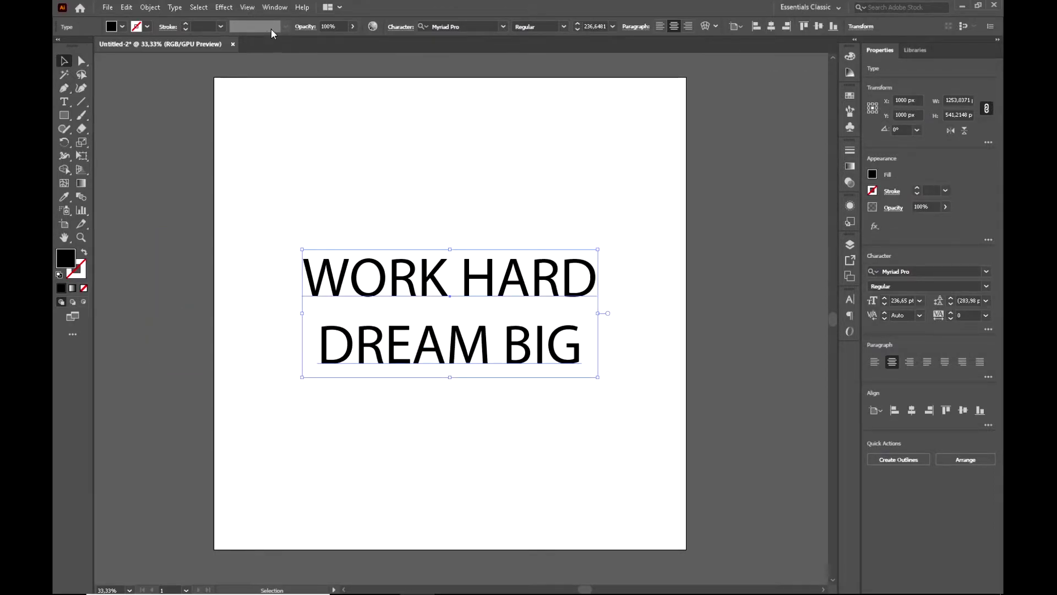
left_click(247, 7)
left_click(268, 38)
Set the text in Bebas Neue Bold and deselect it.
left_click(507, 29)
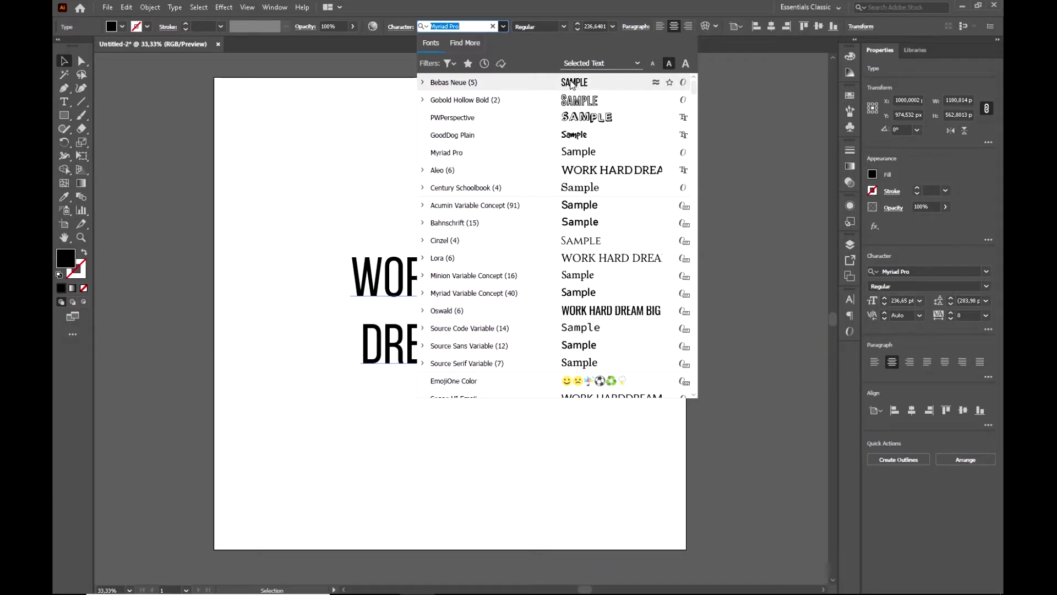
left_click(423, 83)
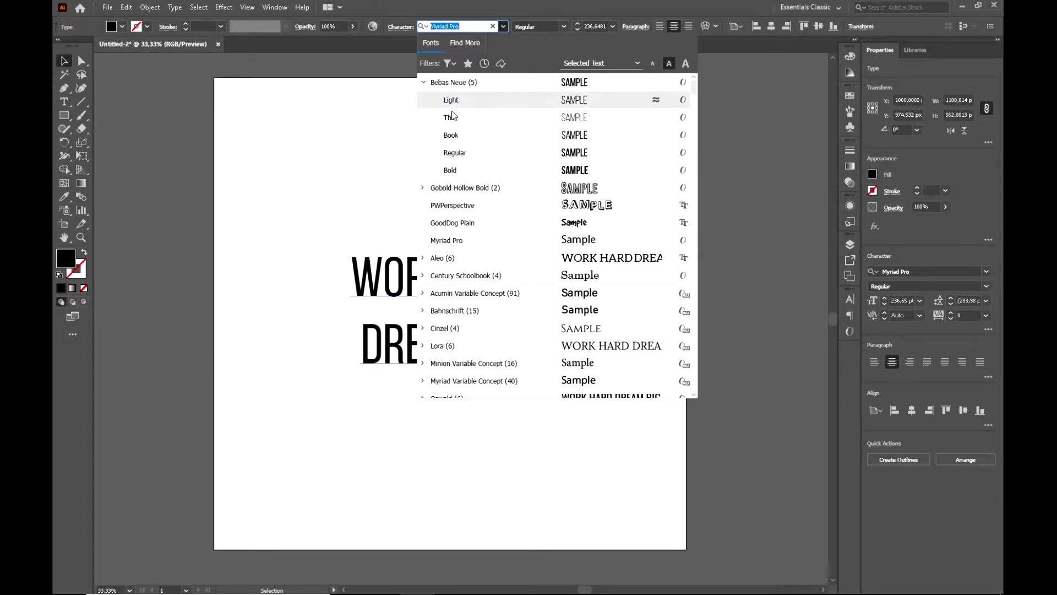
left_click(444, 171)
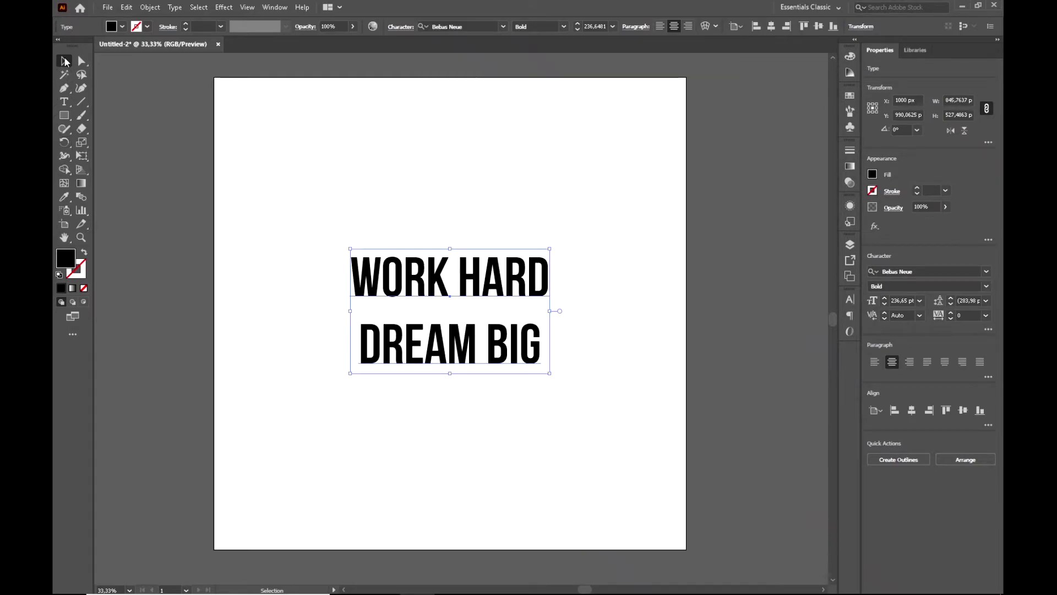
left_click(388, 160)
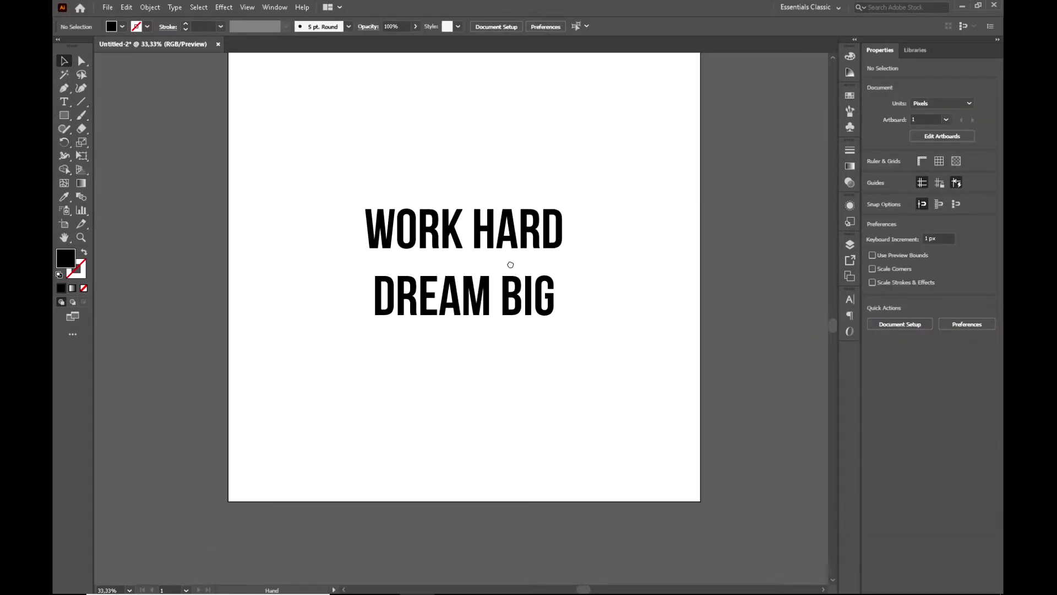
Reduce the text leading to 200 pt and re-centre it vertically on the artboard.
scroll(499, 305, "down", 1)
left_click(507, 236)
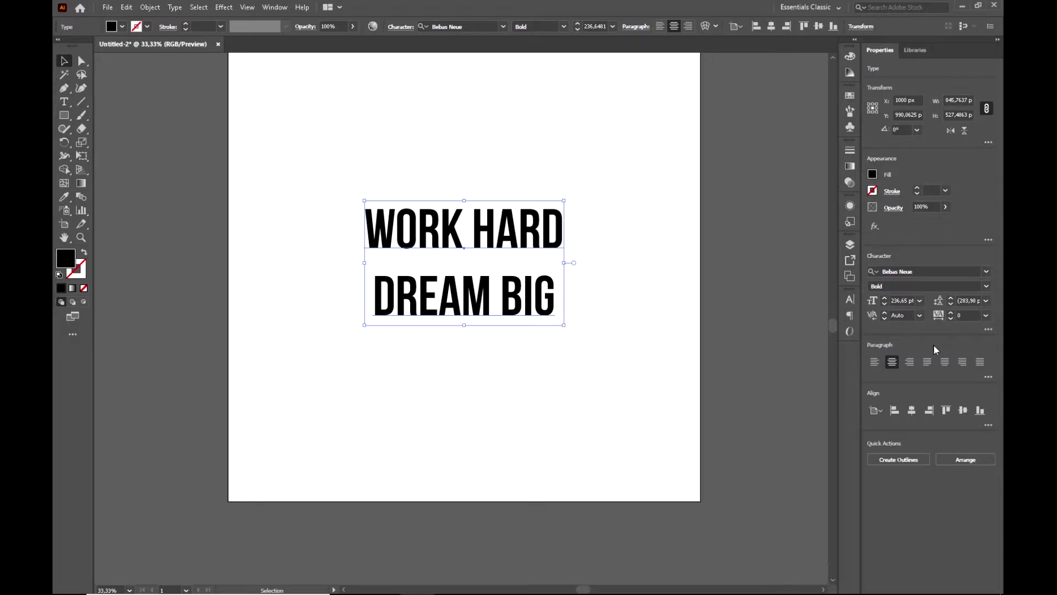
left_click(951, 310)
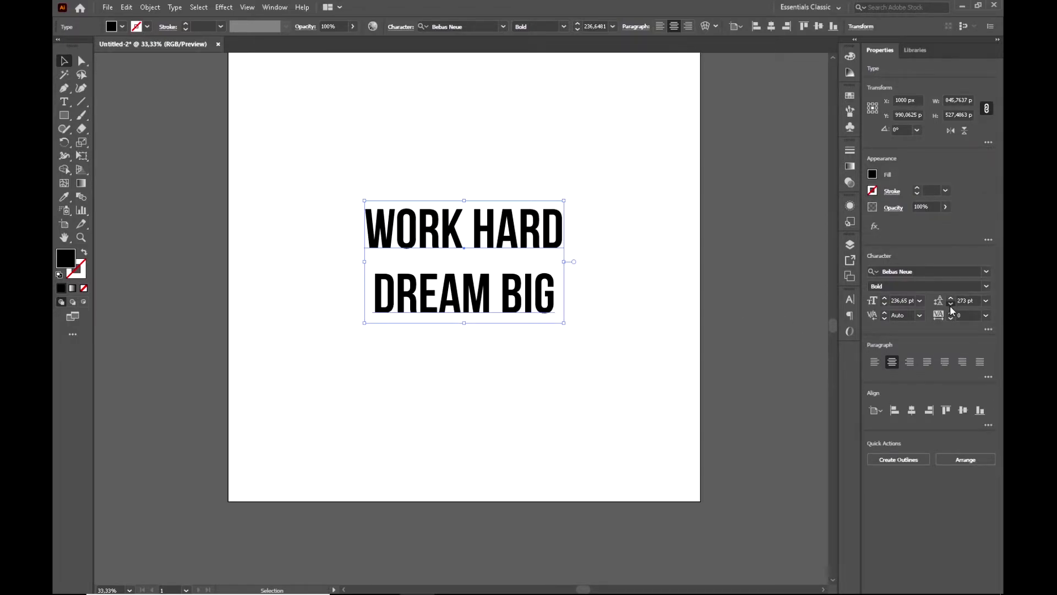
left_click(951, 310)
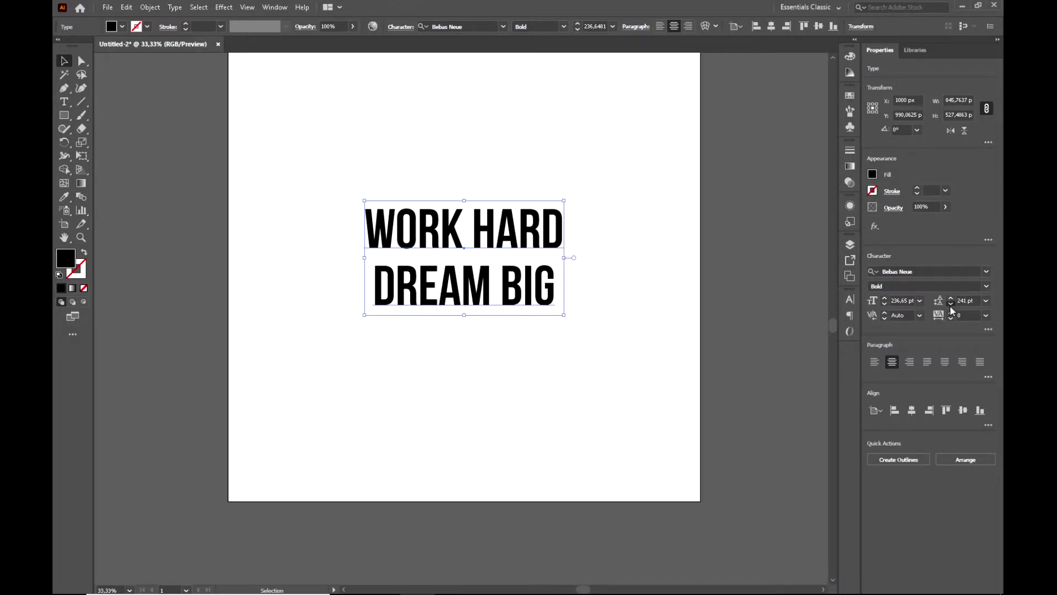
left_click(951, 310)
left_click(951, 310)
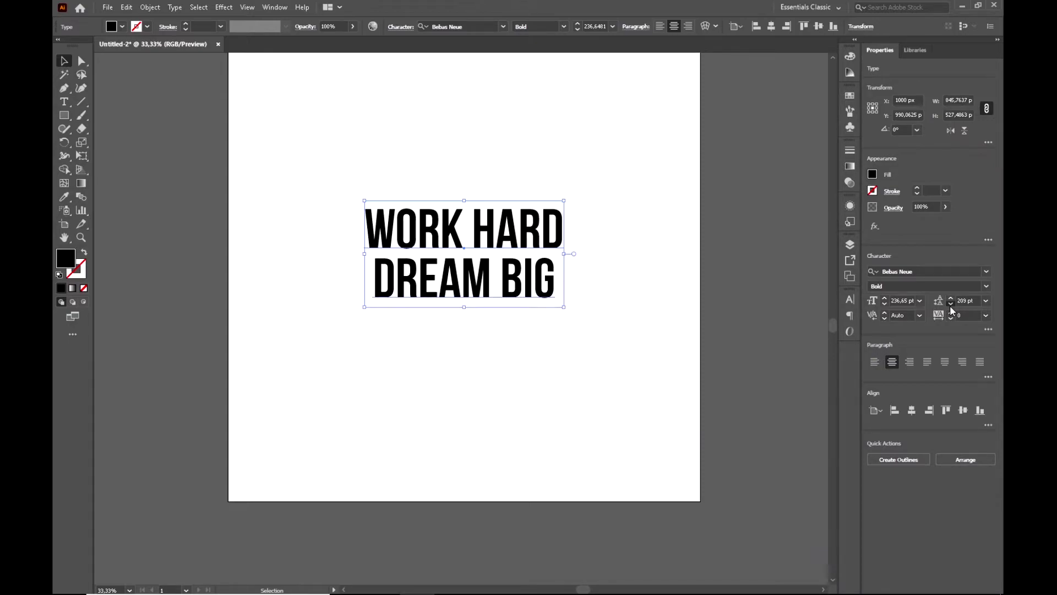
left_click(952, 310)
left_click(951, 309)
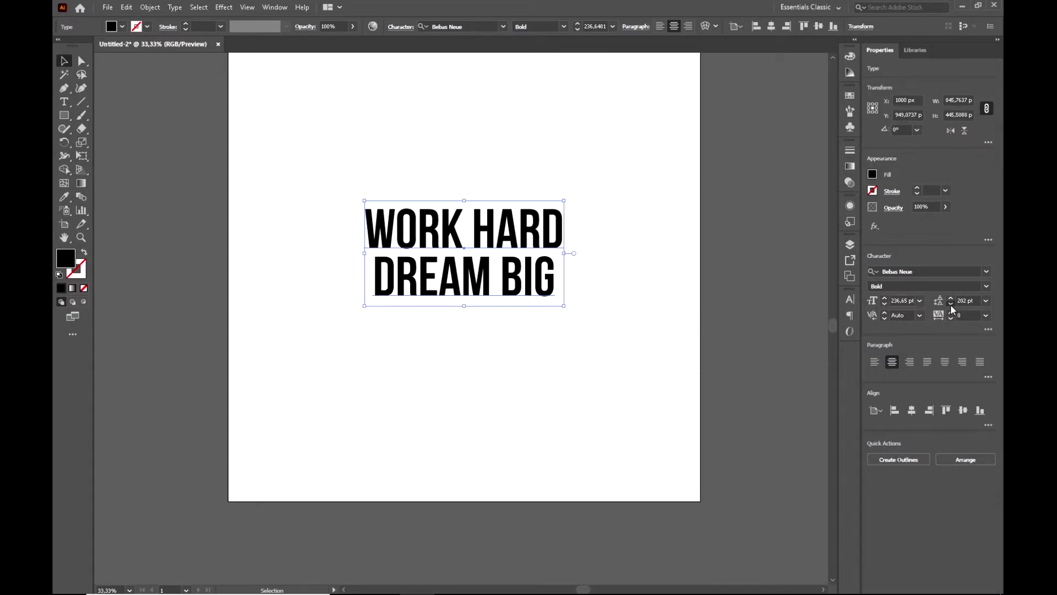
left_click(951, 310)
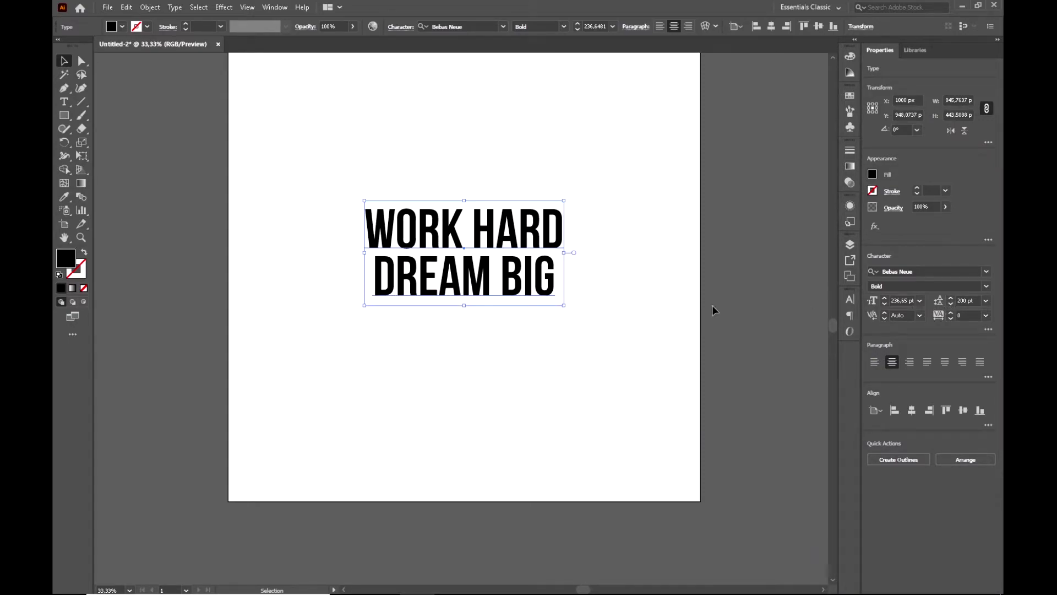
left_click(819, 27)
left_click(595, 246)
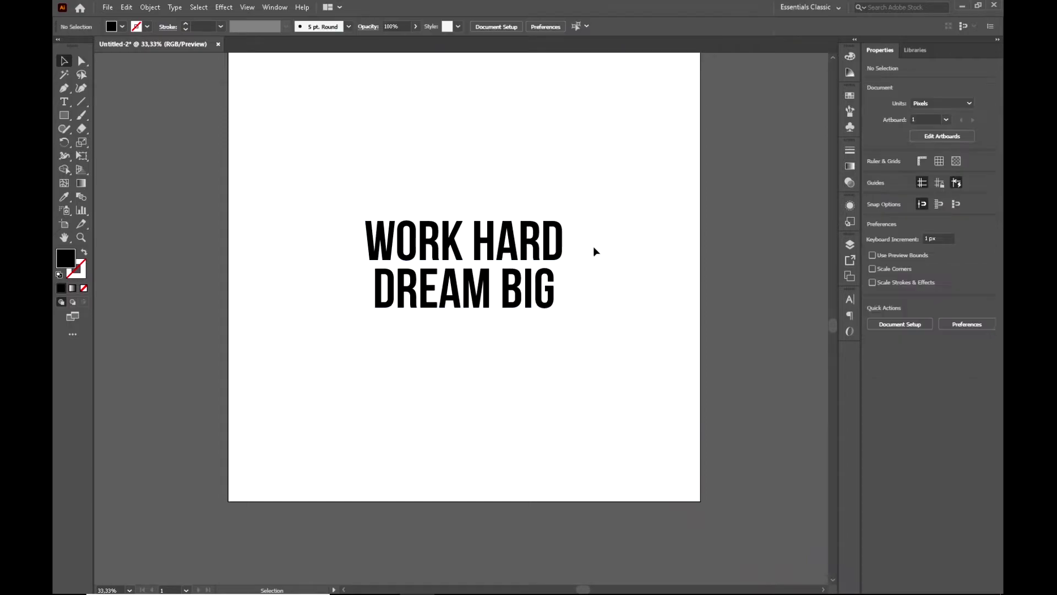
Copy and paste the text, moving the duplicate to the artboard's lower-left corner.
left_click(517, 254)
left_click(126, 8)
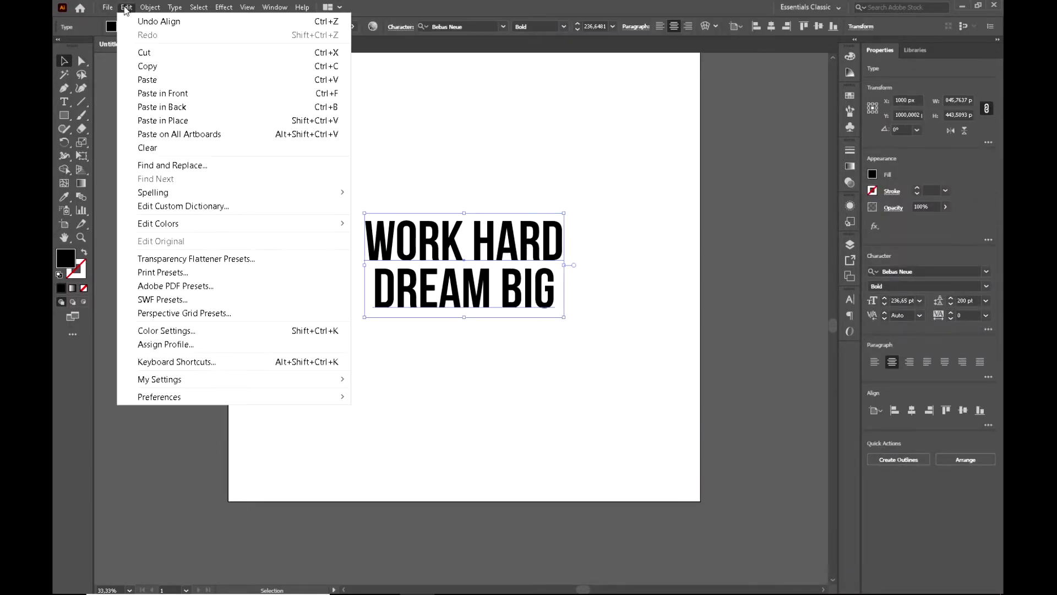
left_click(159, 72)
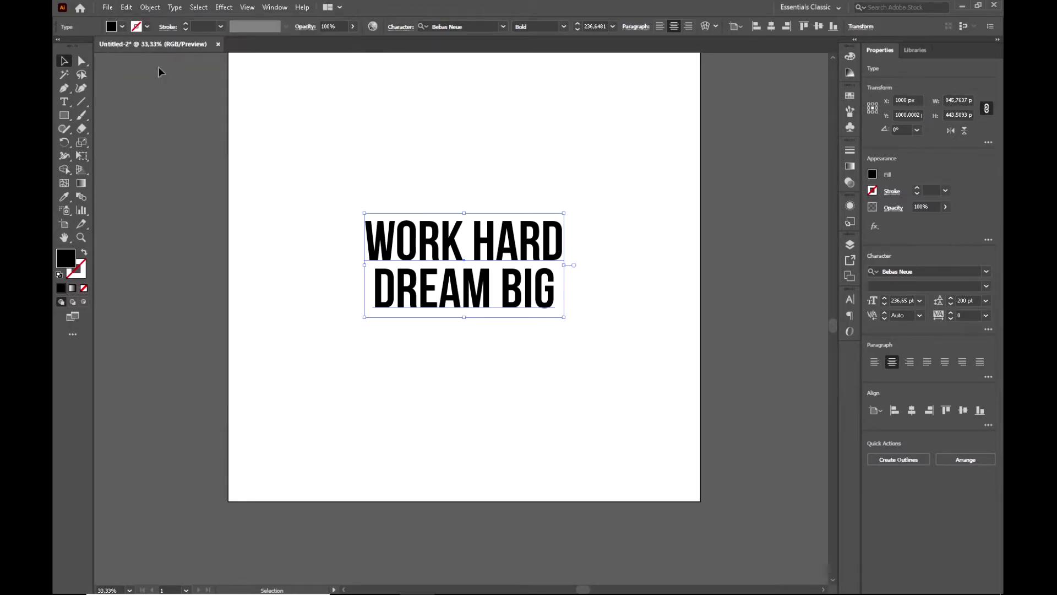
left_click(127, 8)
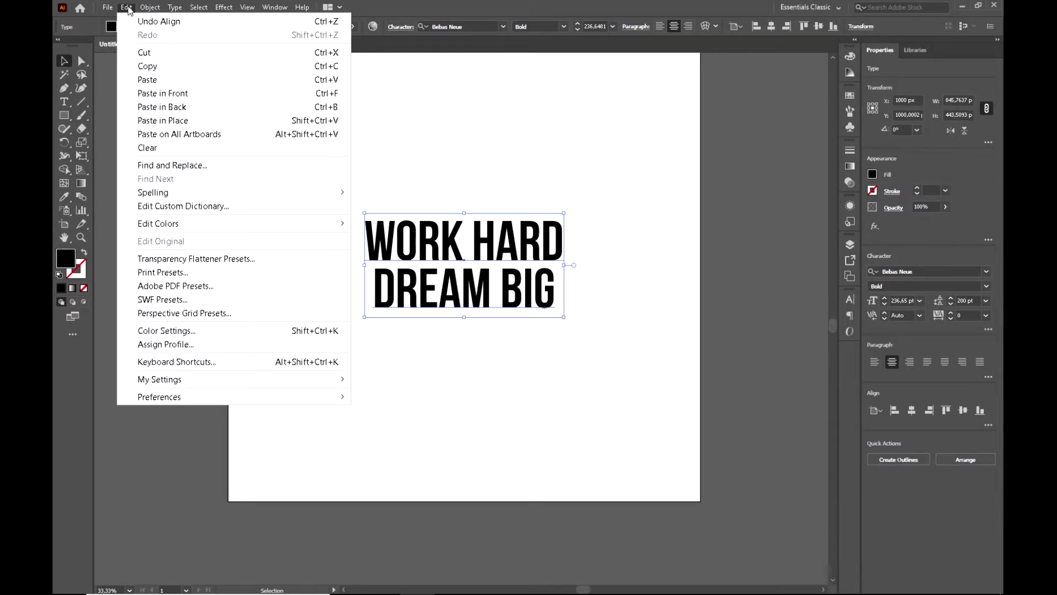
left_click(158, 81)
left_click_drag(542, 363, 329, 527)
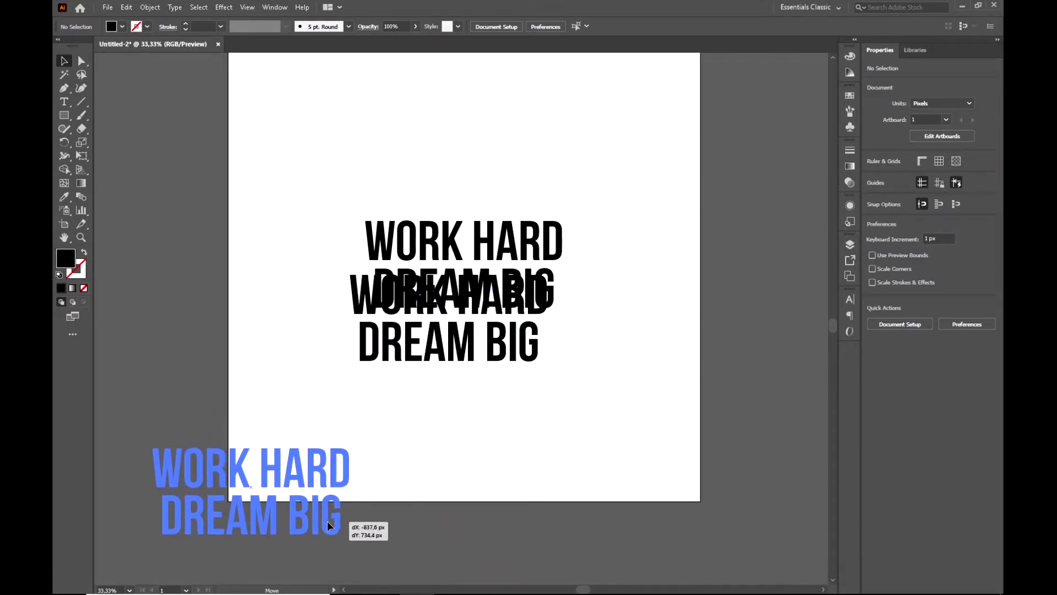
left_click_drag(328, 522, 328, 522)
Select both text copies and set Blend Options to 400 Specified Steps with Align to Page.
left_click_drag(631, 180, 248, 523)
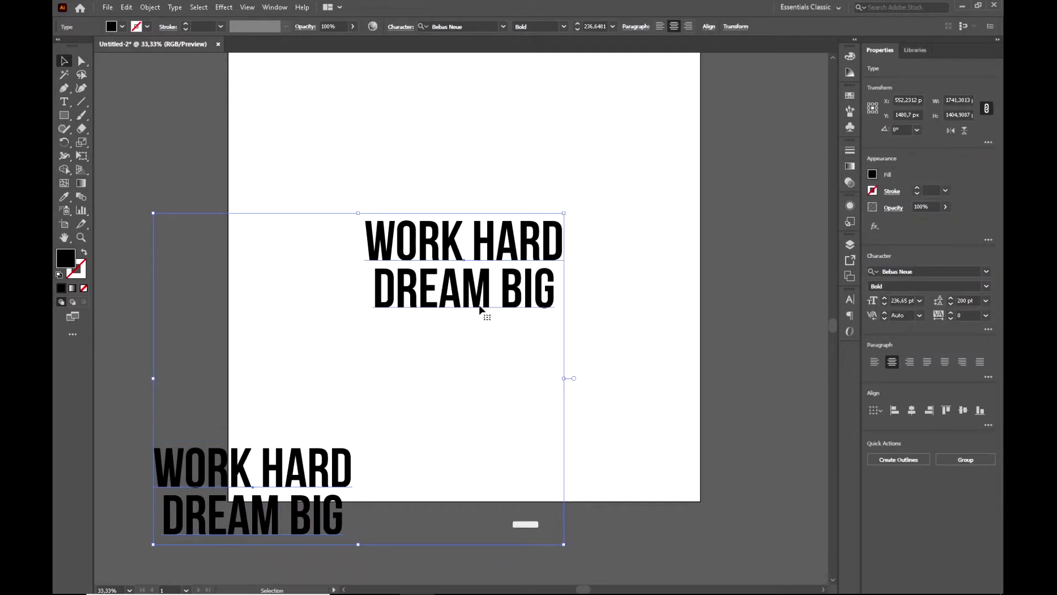
left_click(127, 7)
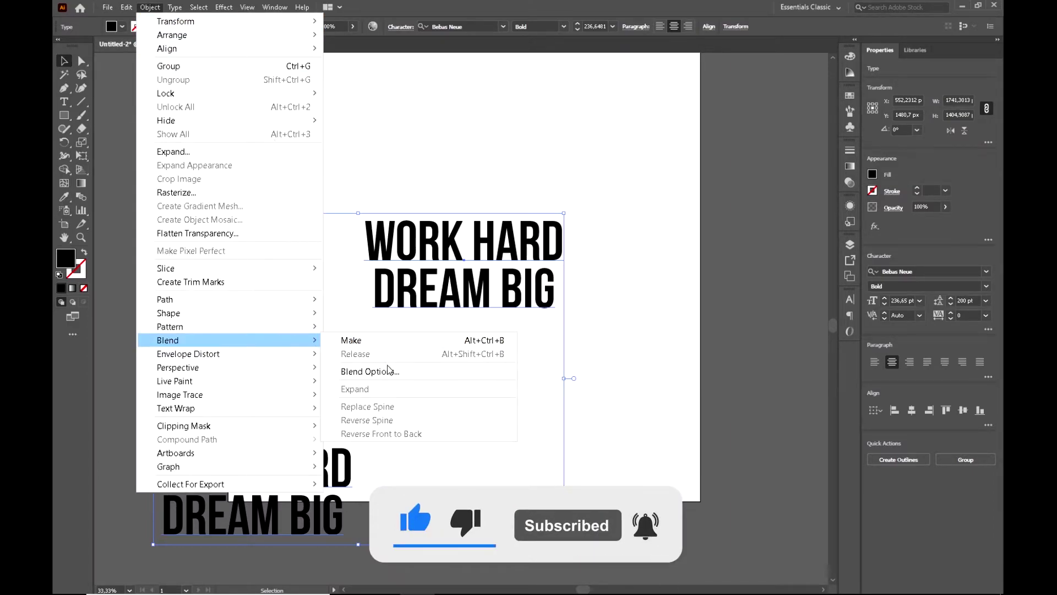
left_click(380, 372)
double_click(502, 241)
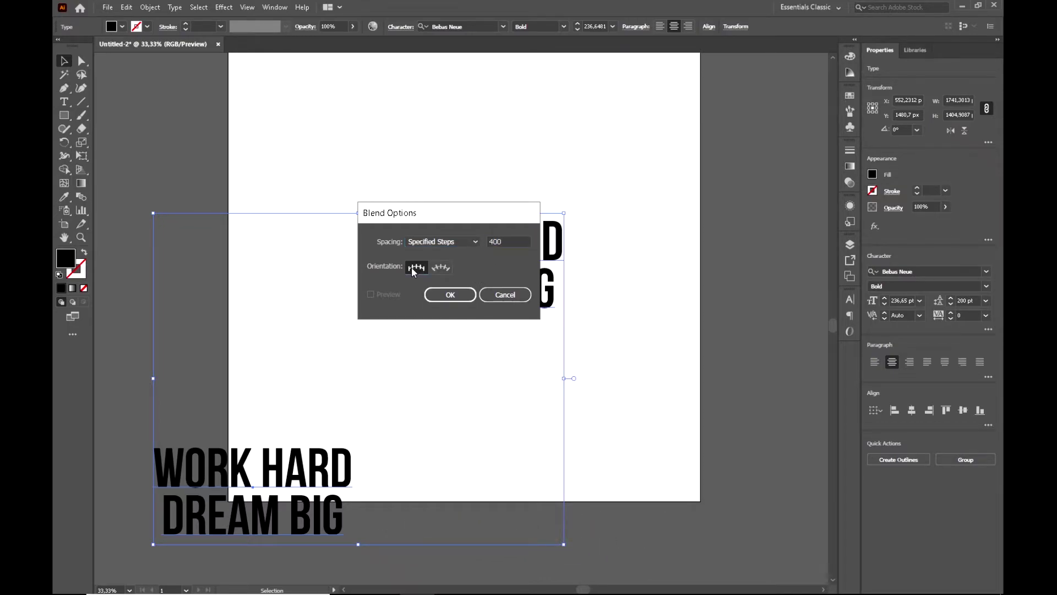
left_click(442, 242)
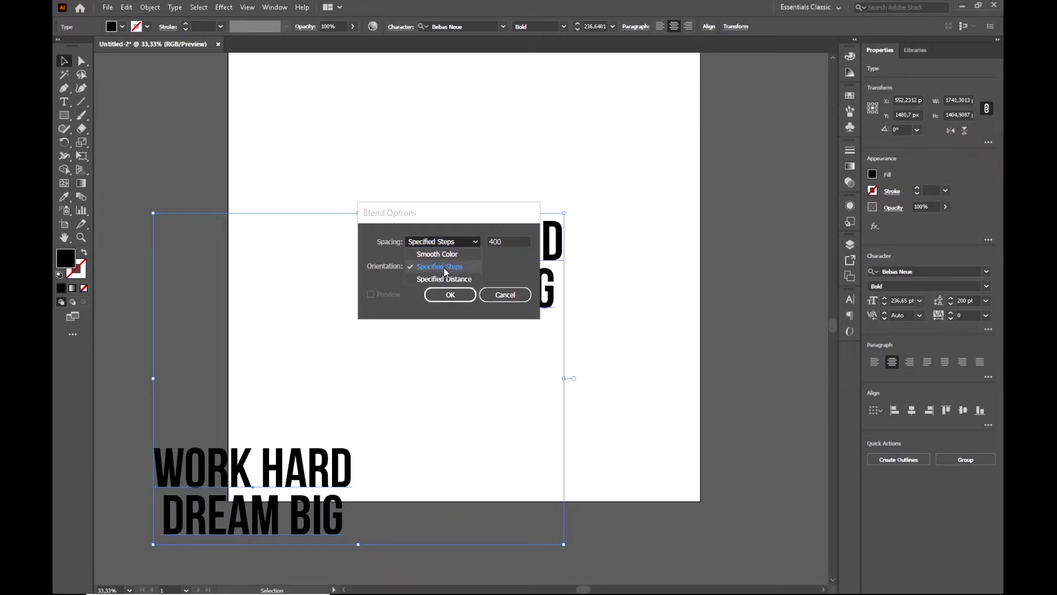
left_click(461, 267)
left_click(507, 242)
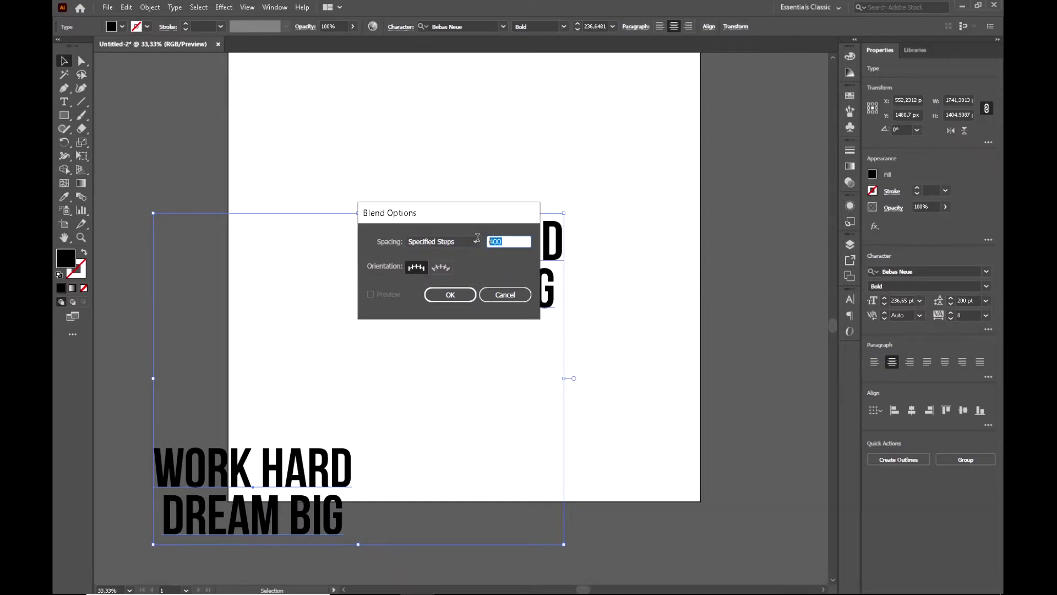
left_click(417, 268)
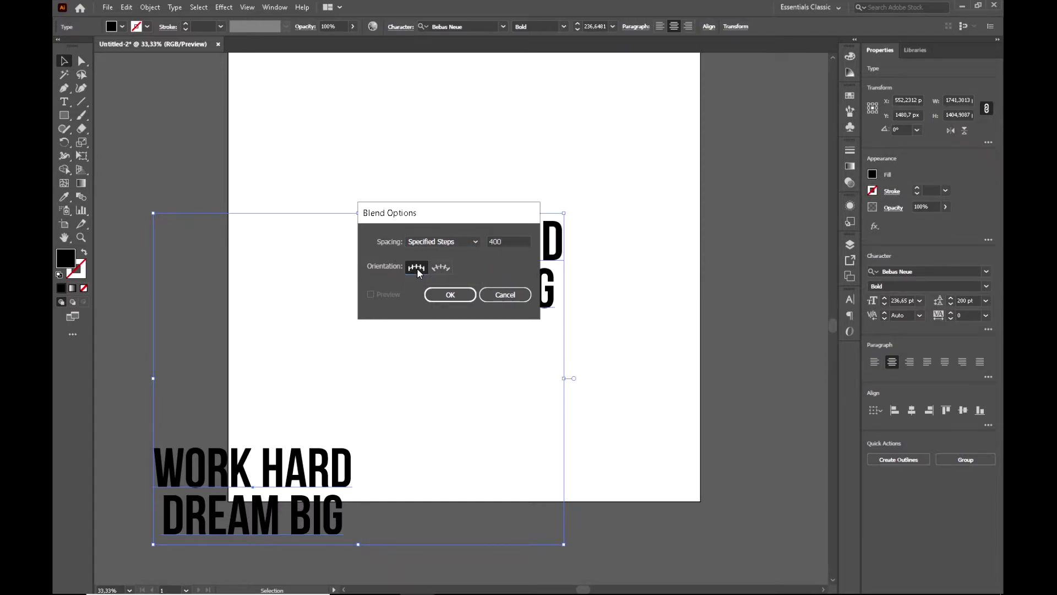
left_click(451, 295)
left_click(148, 7)
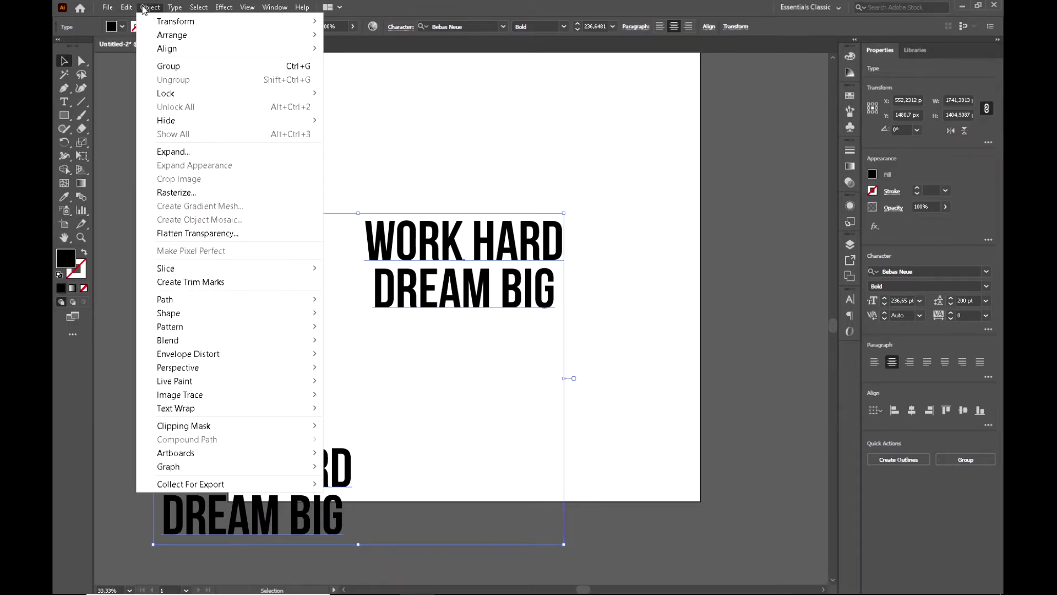
mouse_move(168, 340)
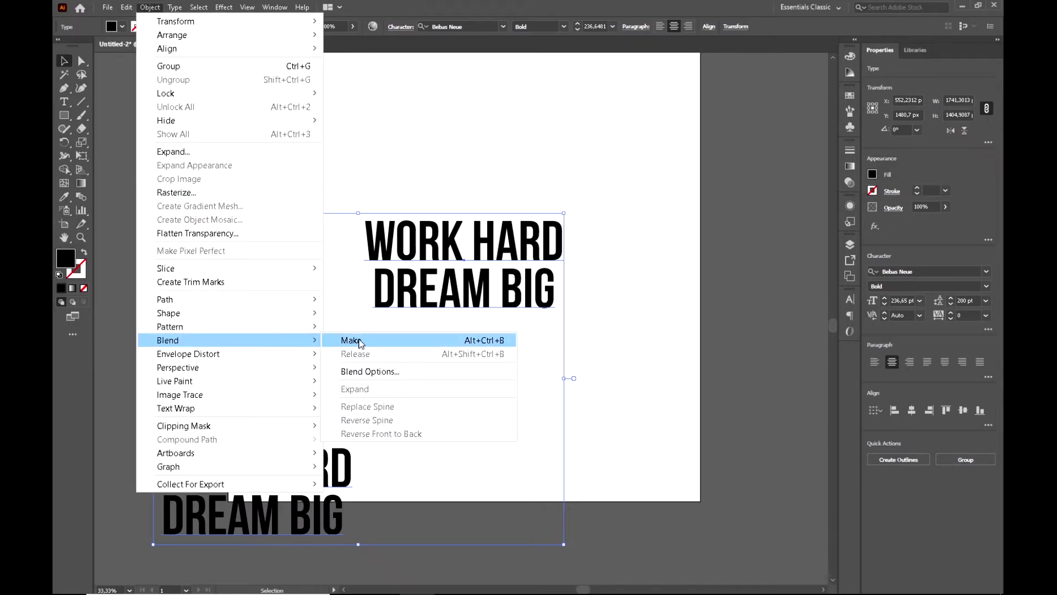
Make the blend between the two text copies, then zoom out and select it.
left_click(373, 344)
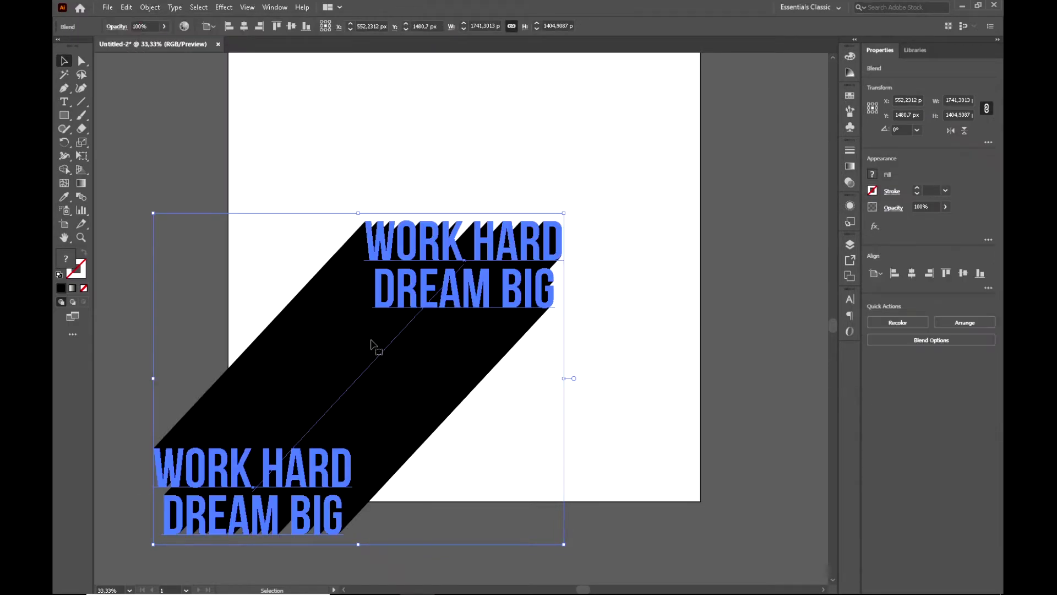
left_click(651, 314)
scroll(650, 314, "down", 1)
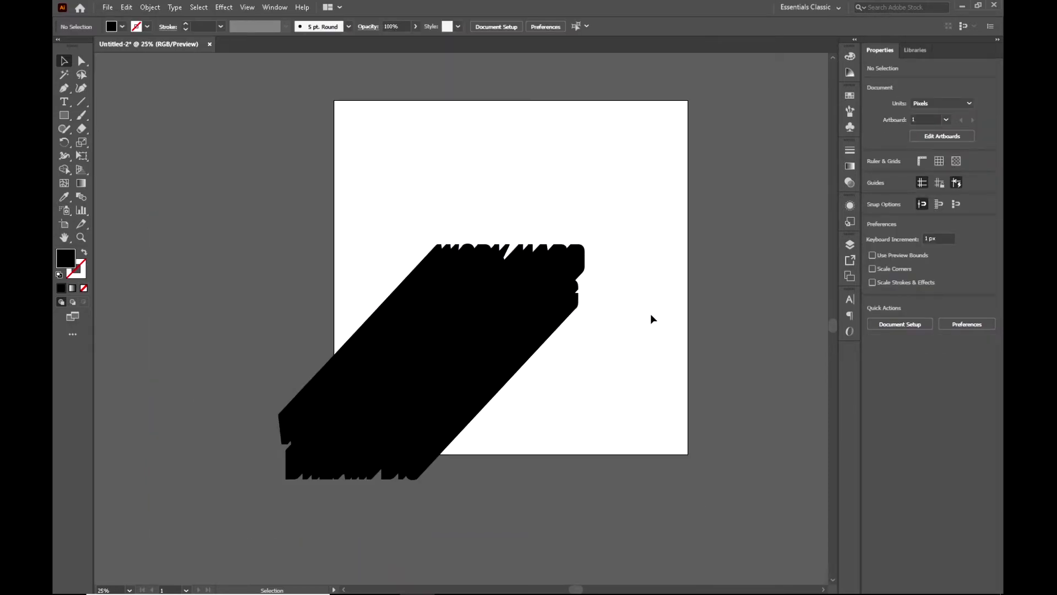
left_click_drag(649, 313, 603, 346)
left_click_drag(593, 228, 273, 485)
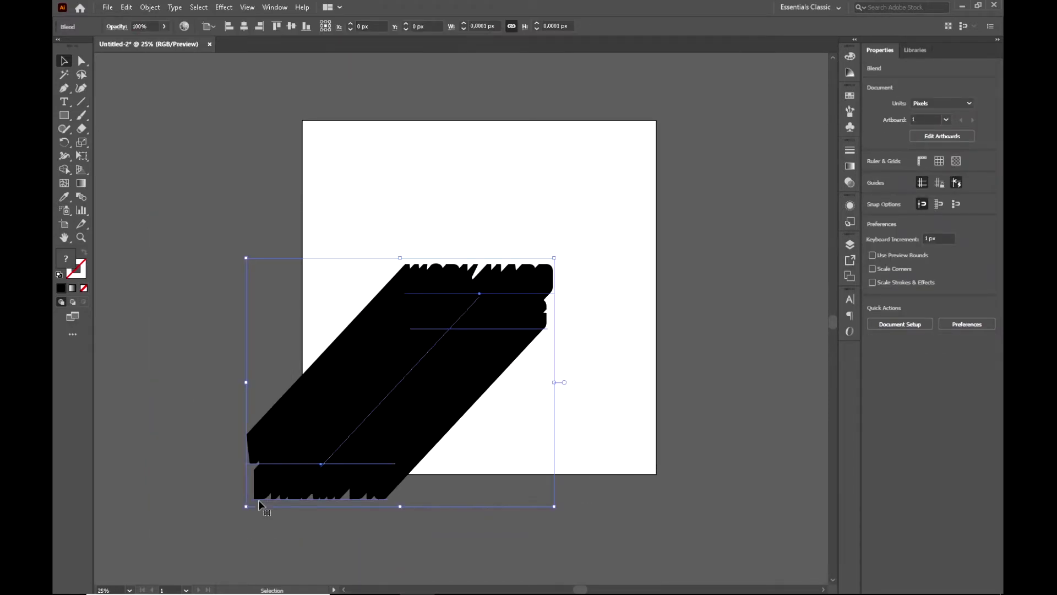
Paste a text copy on top of the blend and fill it white (#FFFFFF).
left_click(127, 7)
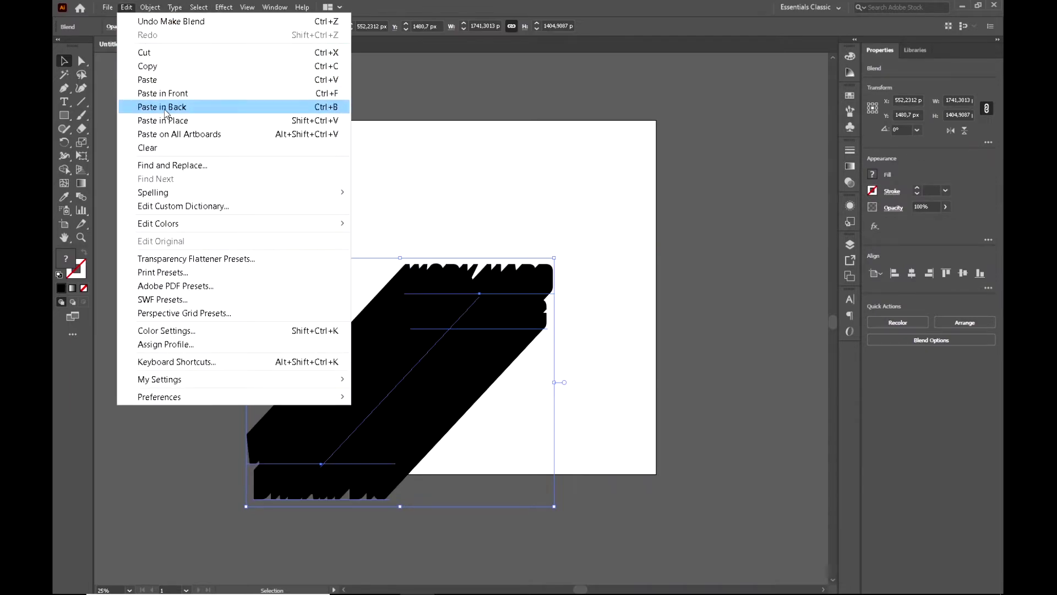
left_click(226, 94)
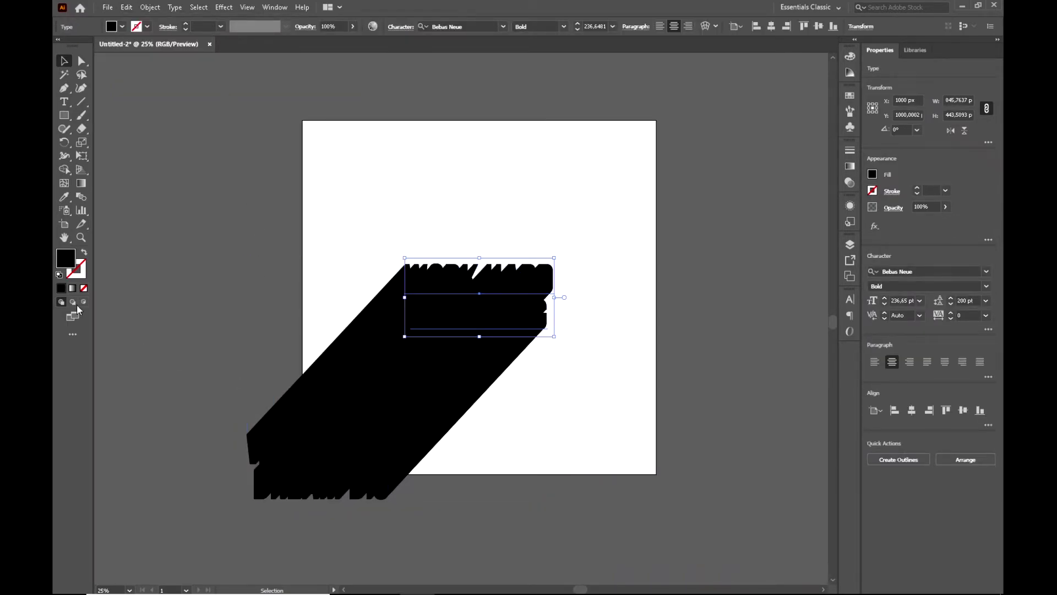
double_click(66, 260)
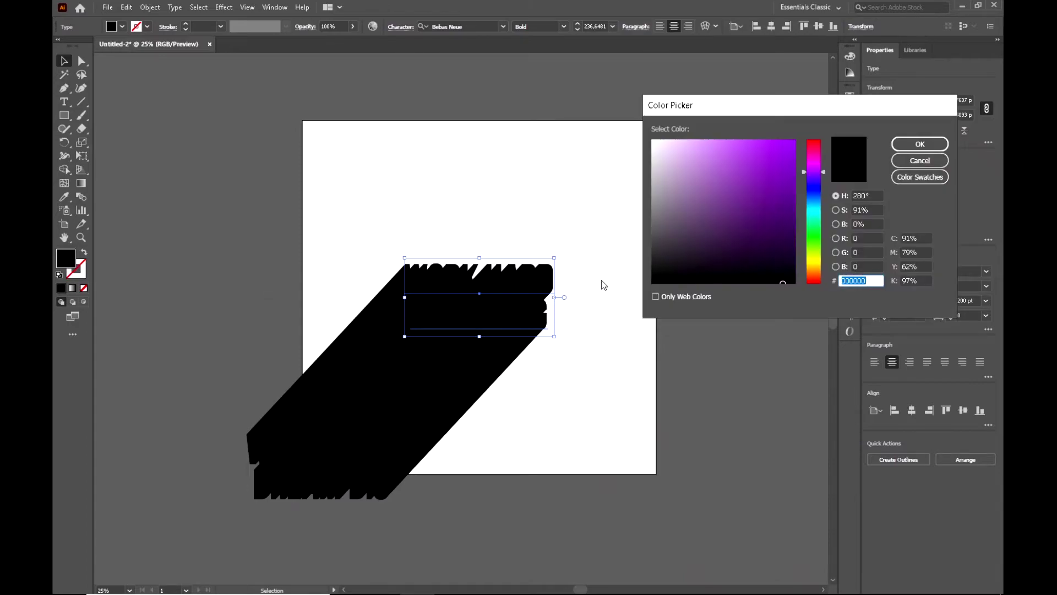
left_click_drag(728, 281, 637, 124)
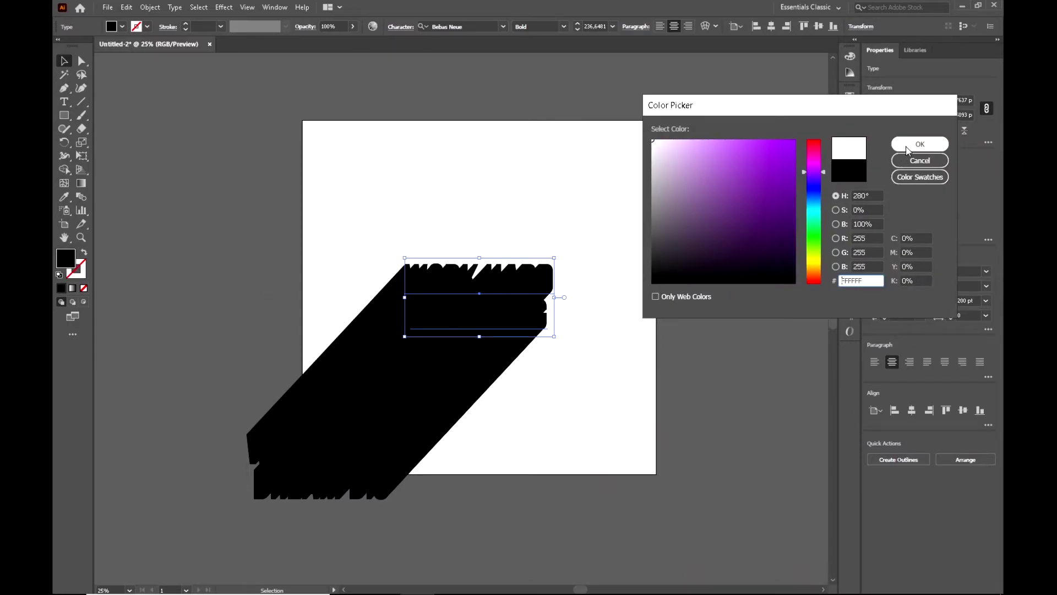
left_click(920, 143)
left_click(703, 305)
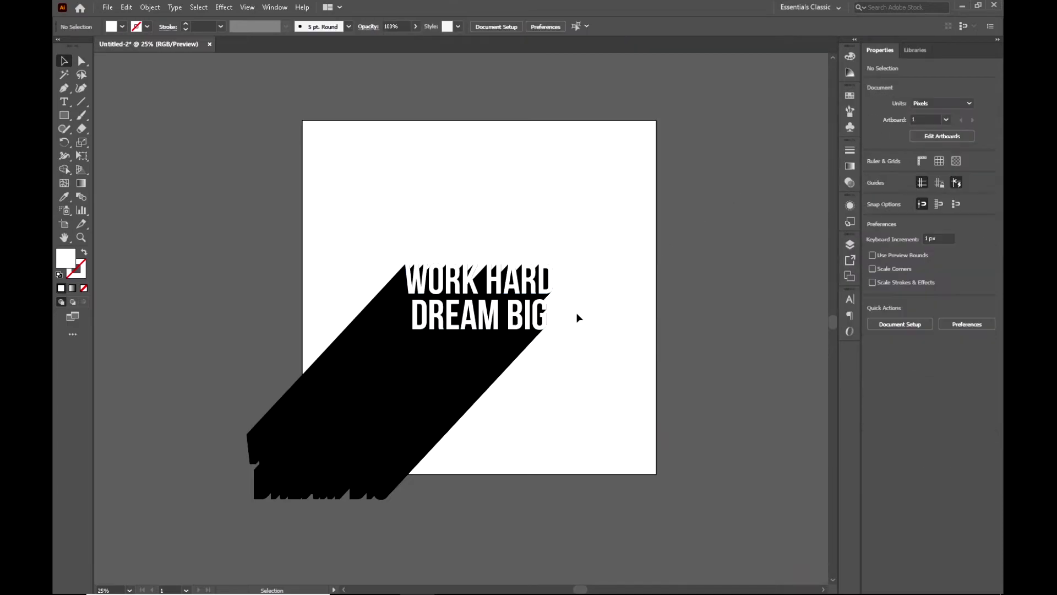
scroll(576, 312, "up", 1)
Draw a 2000 px square from the artboard's top-left to bottom-right corner.
left_click_drag(587, 259, 569, 282)
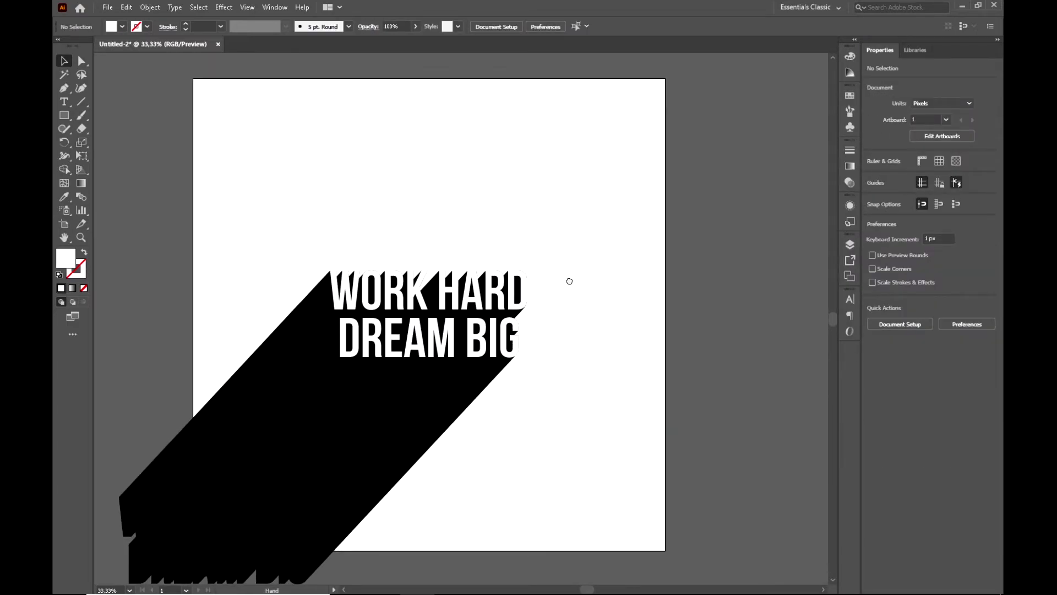
left_click(64, 117)
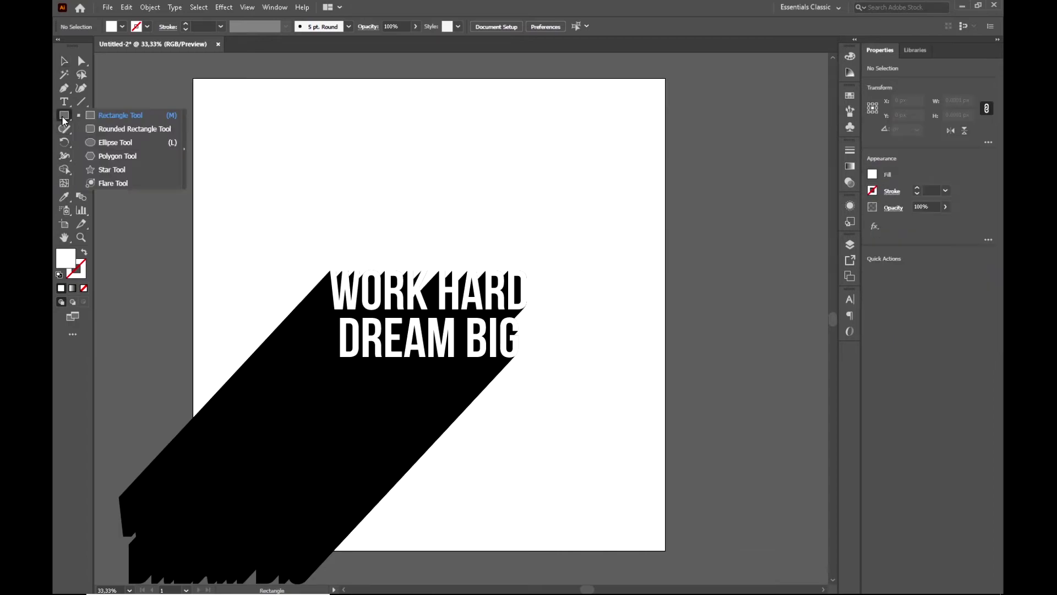
left_click(150, 117)
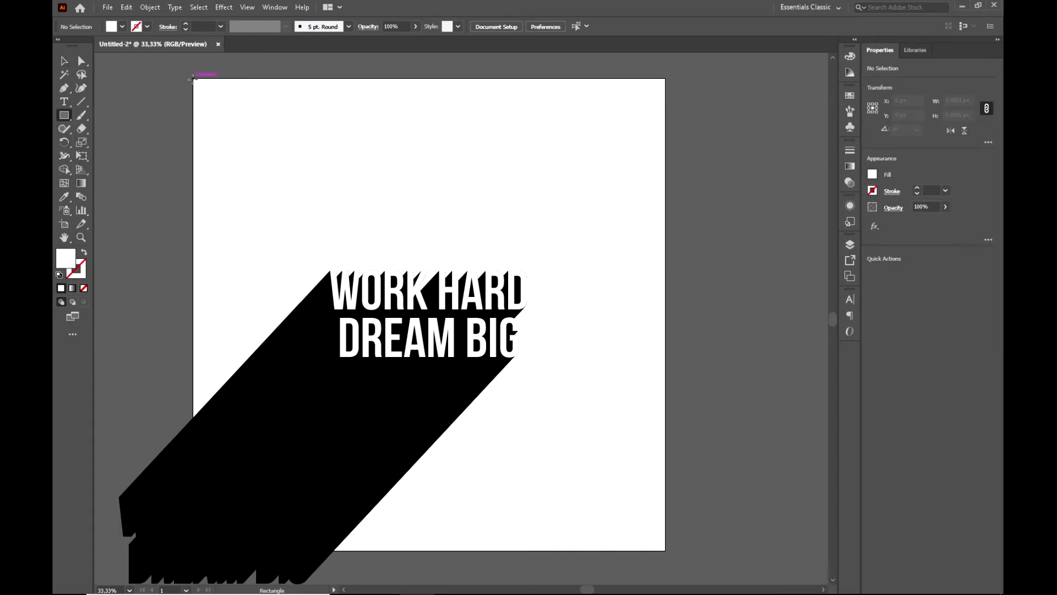
left_click_drag(193, 79, 657, 544)
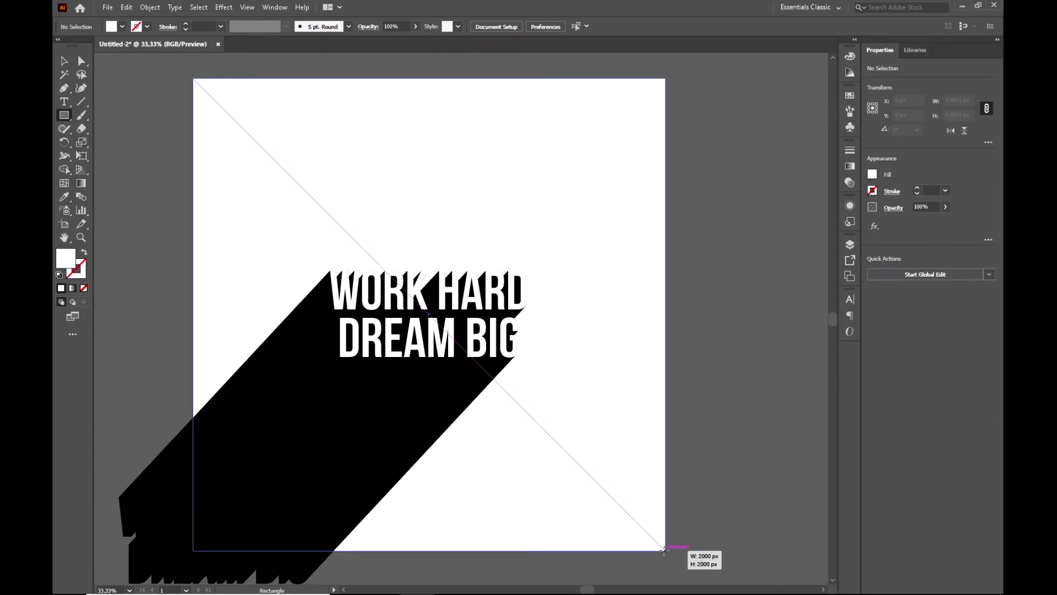
left_click_drag(658, 544, 665, 550)
left_click(63, 61)
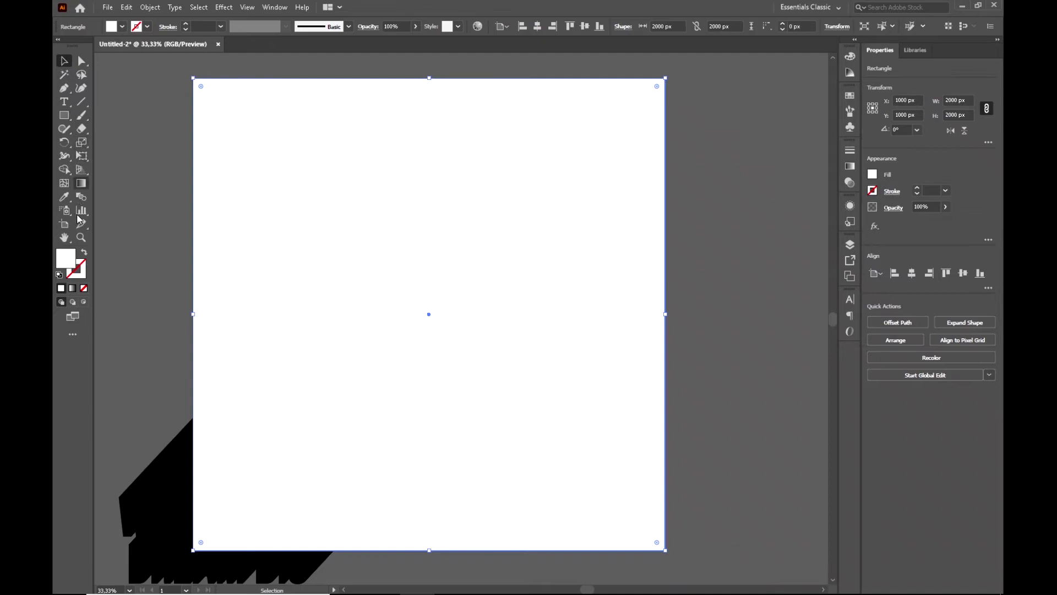
Fill the square with bright yellow #FFD112.
double_click(70, 260)
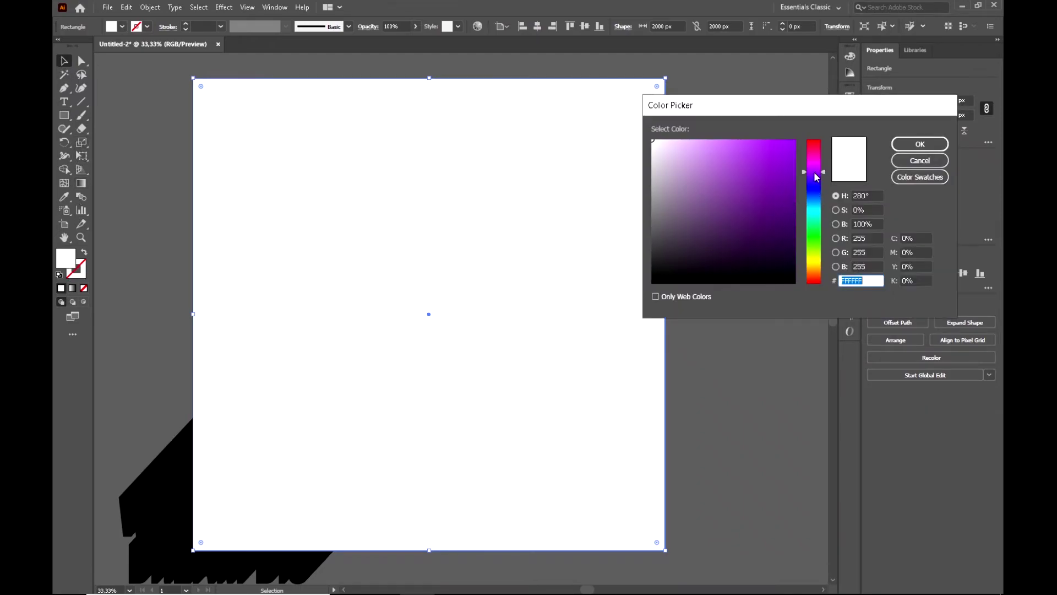
left_click_drag(816, 177, 815, 260)
left_click(763, 164)
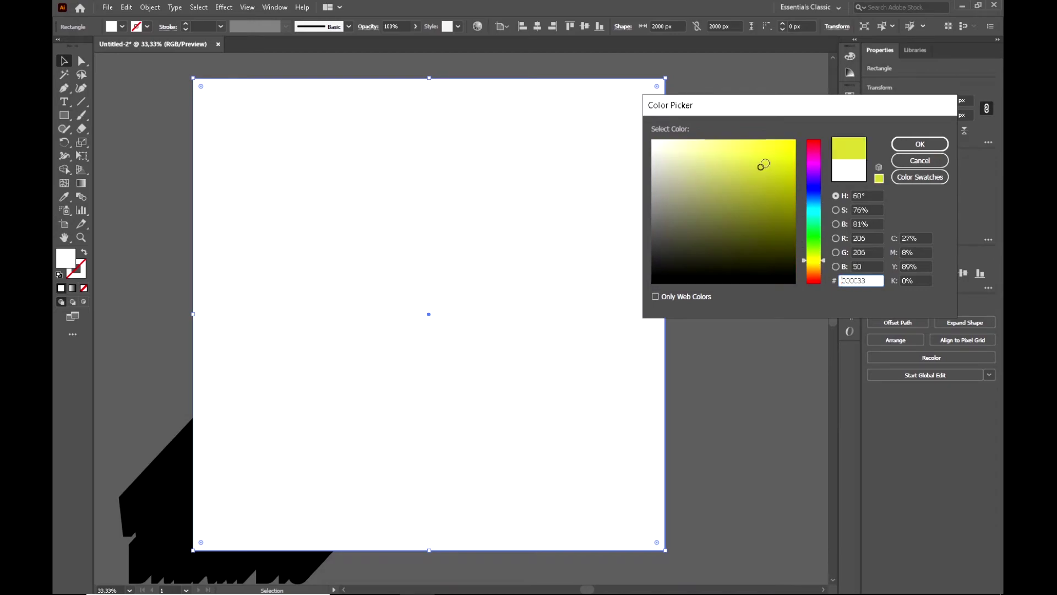
mouse_move(763, 164)
left_mouse_down()
mouse_move(785, 157)
mouse_move(786, 139)
left_mouse_up()
left_click(816, 264)
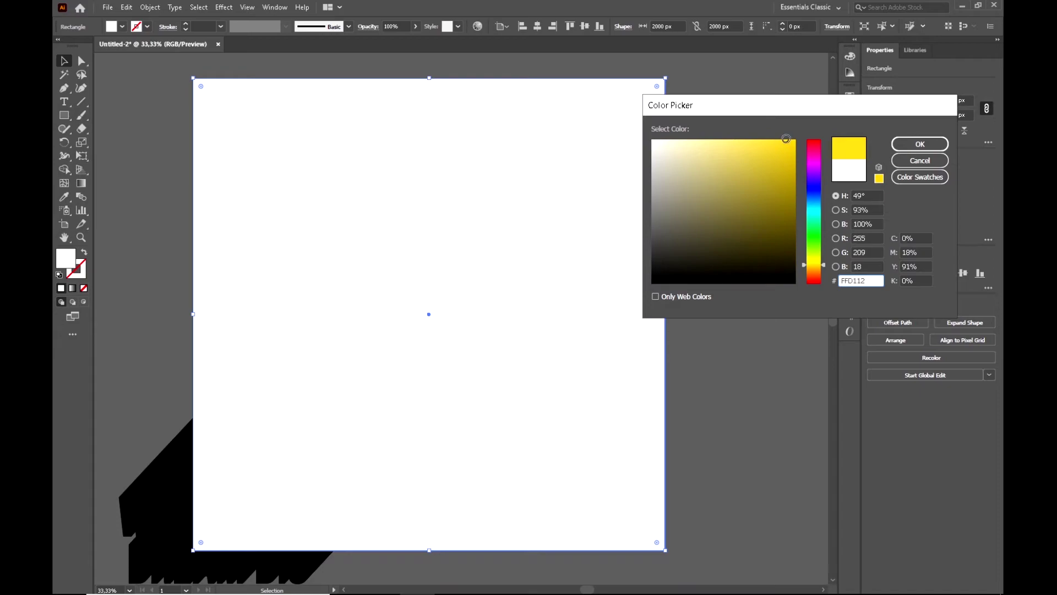
left_click(915, 146)
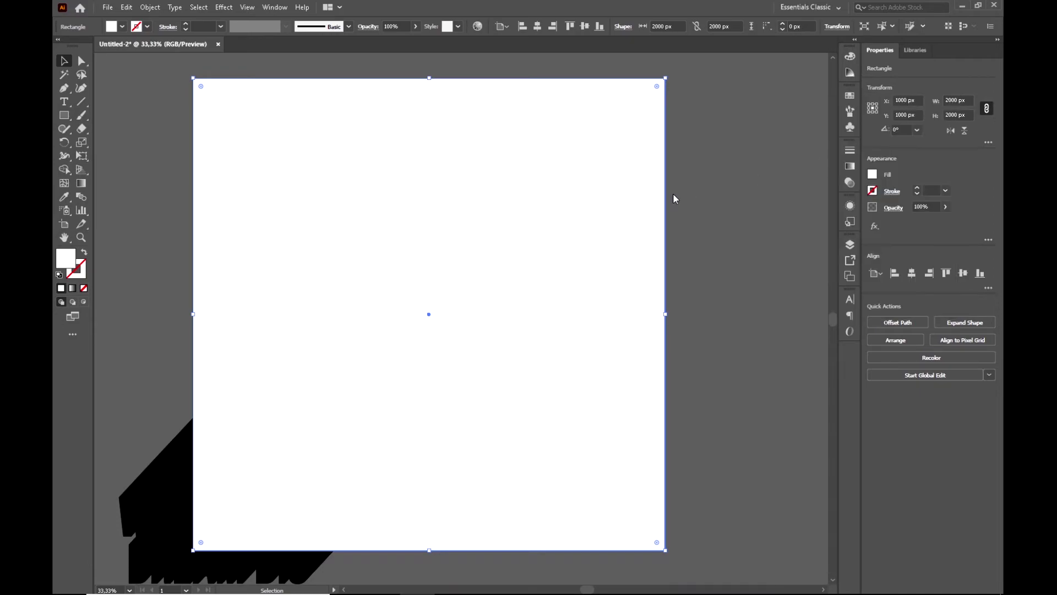
Send the yellow square to the back so it becomes the background.
right_click(482, 220)
mouse_move(518, 421)
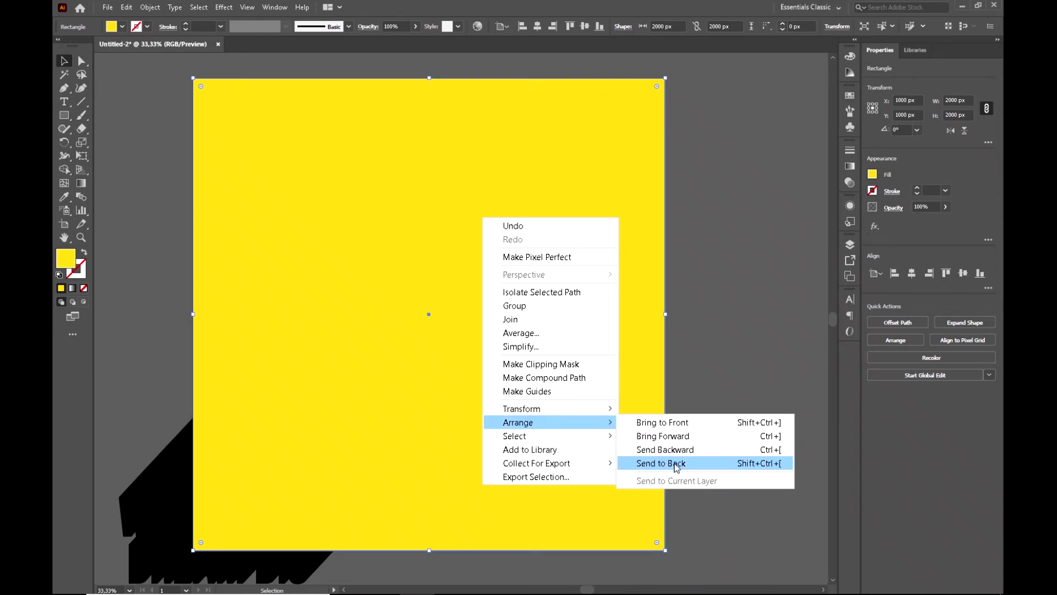
left_click(708, 464)
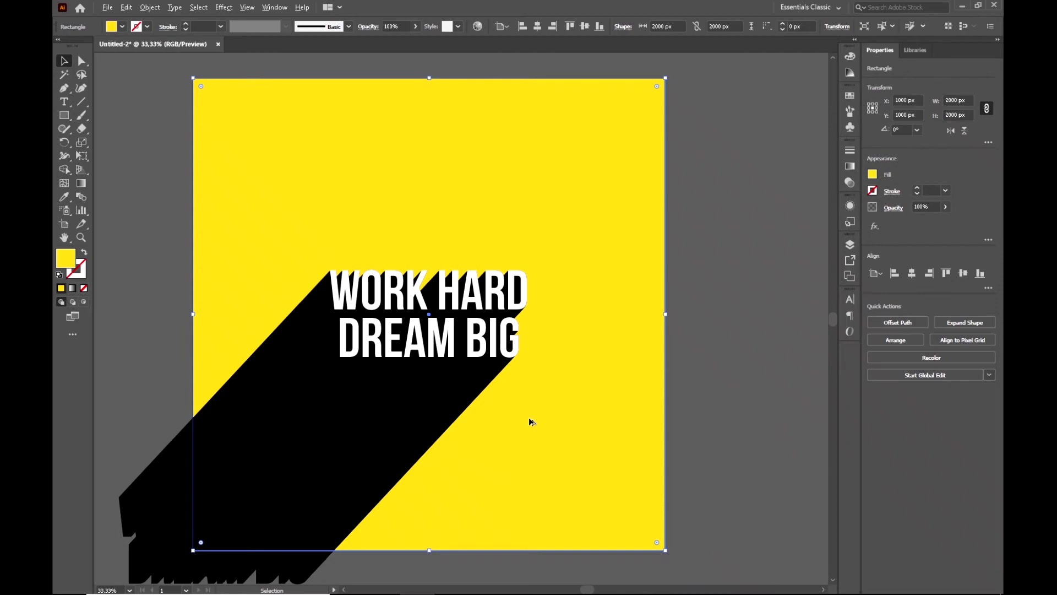
scroll(529, 417, "down", 1, "alt")
left_click_drag(530, 404, 497, 355)
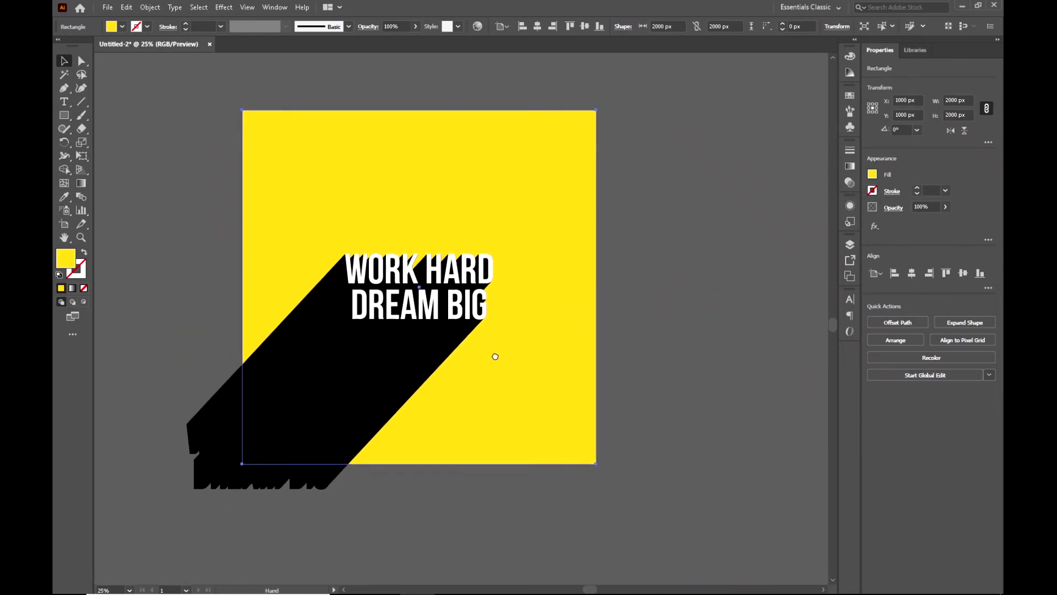
left_click(720, 310)
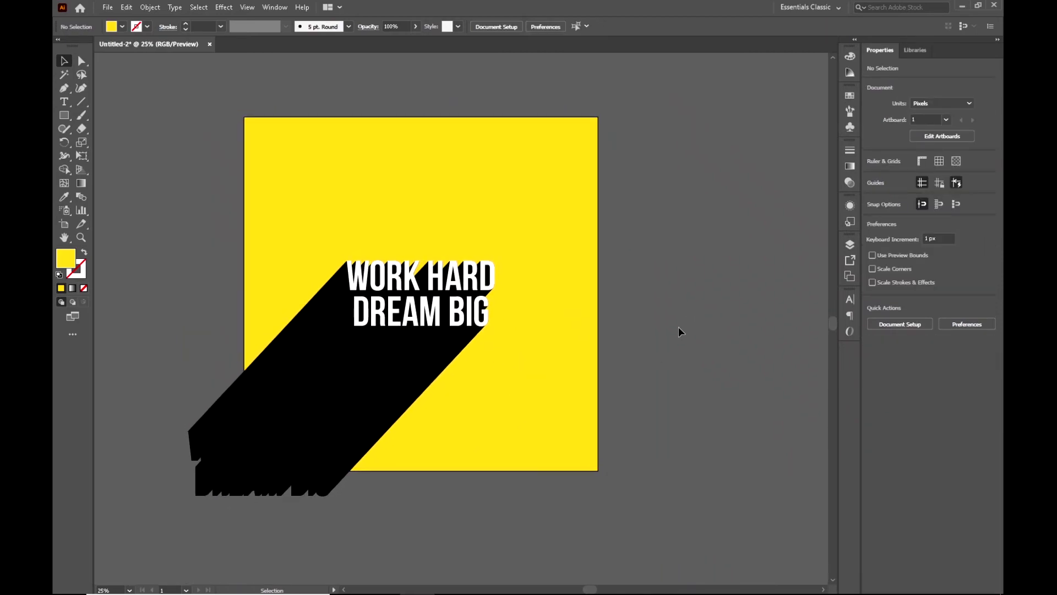
left_click(63, 116)
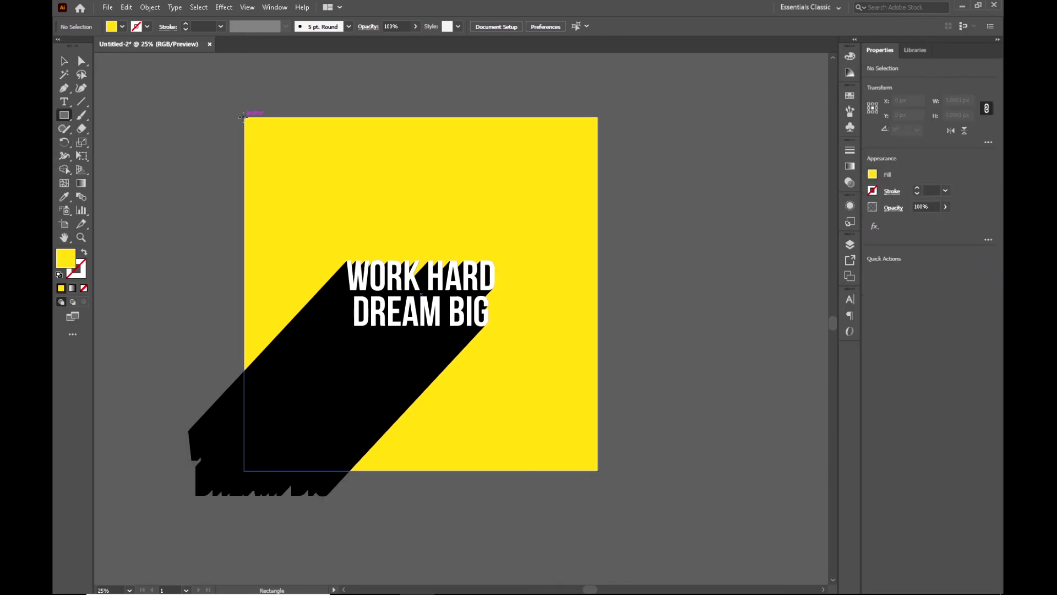
Draw an artboard-sized square over the design and make a clipping mask trimming the long shadow.
left_click_drag(243, 117, 597, 469)
key("v")
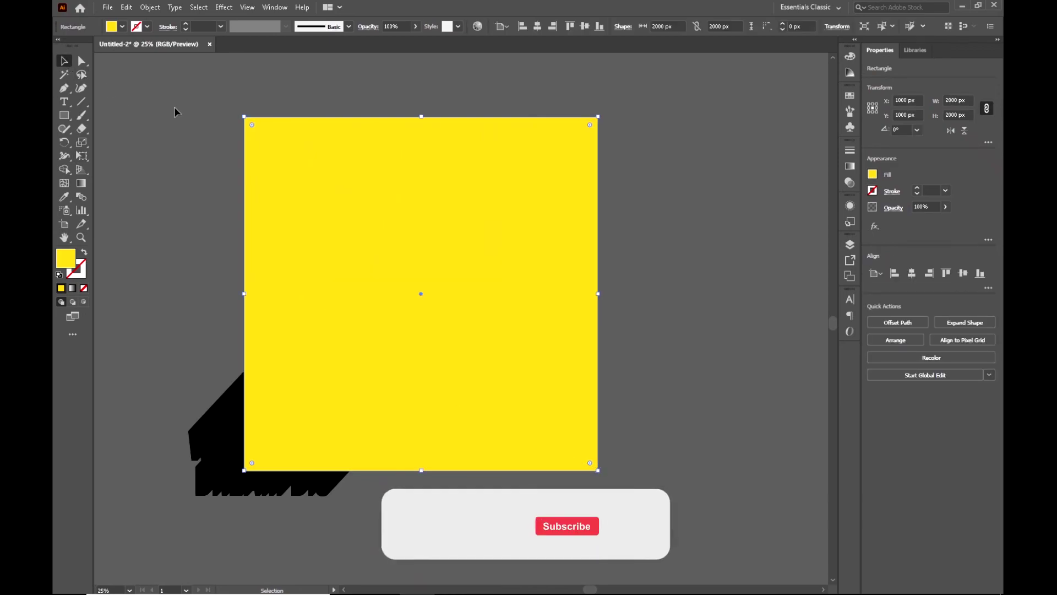
left_click_drag(197, 128, 506, 434)
right_click(455, 251)
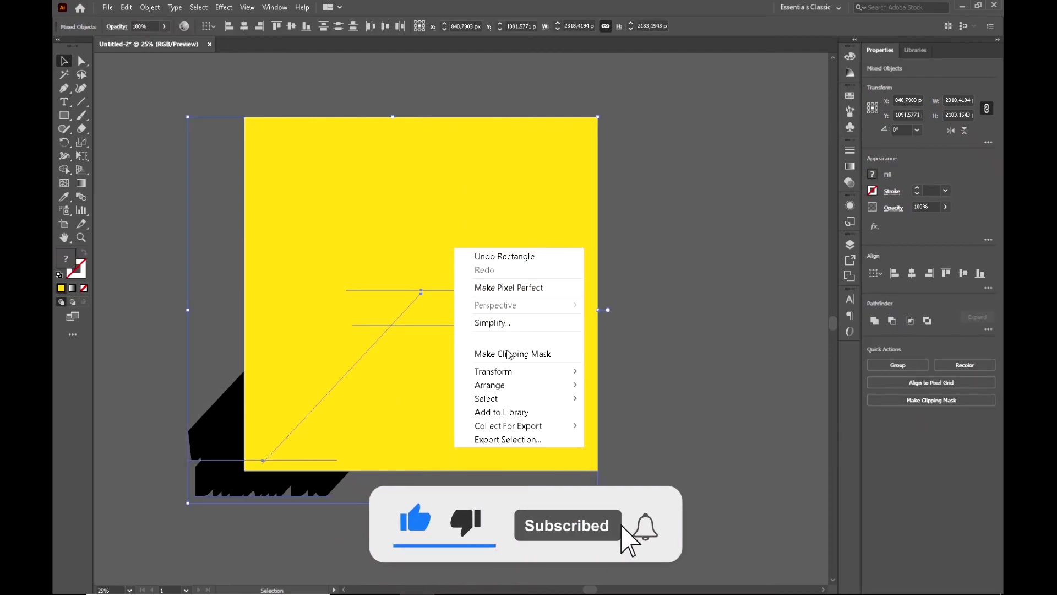
left_click(505, 355)
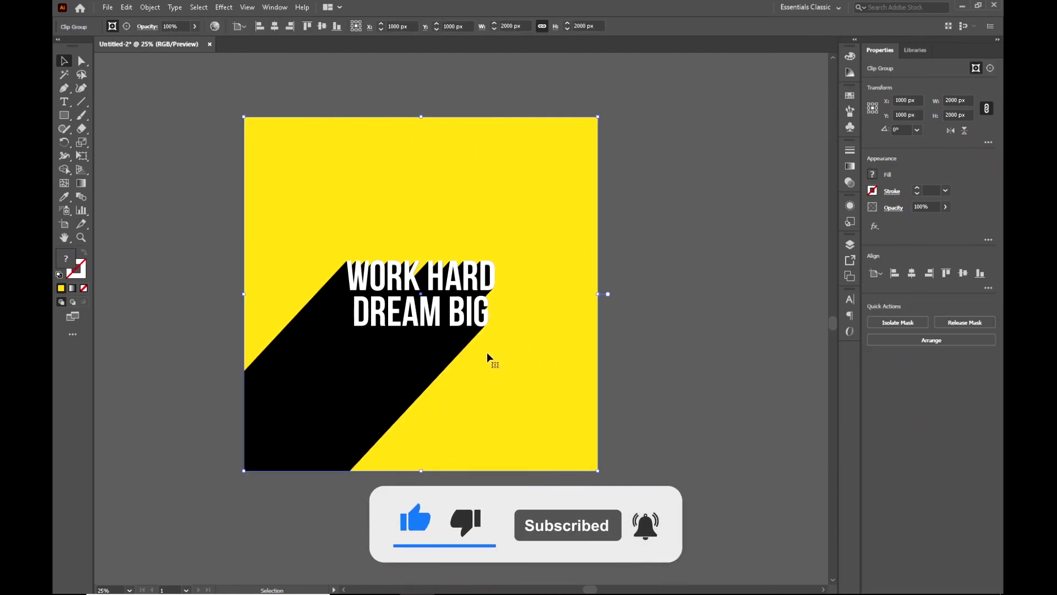
left_click(748, 378)
scroll(523, 334, "up", 1)
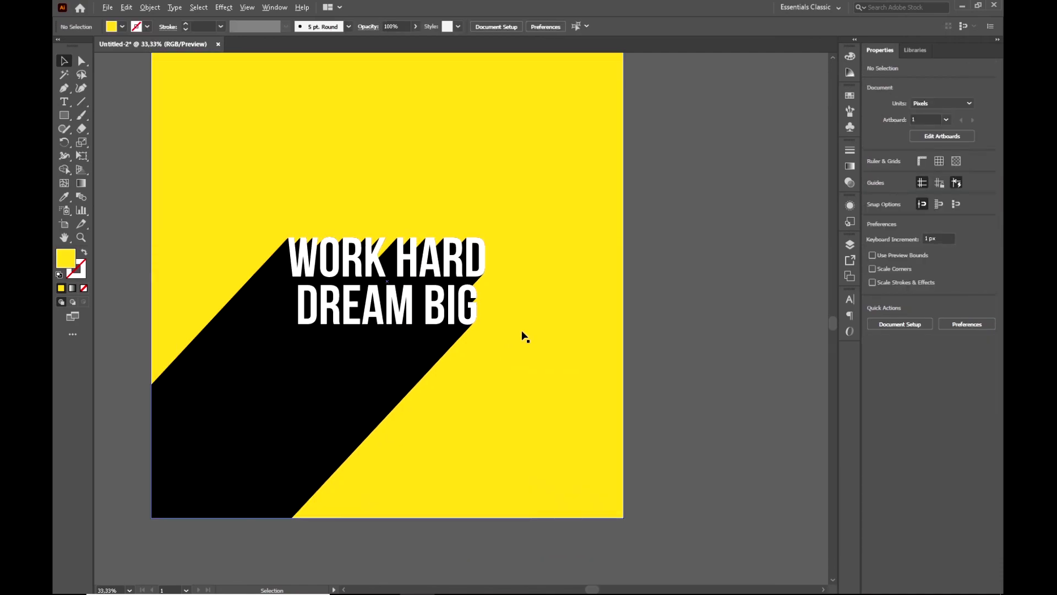